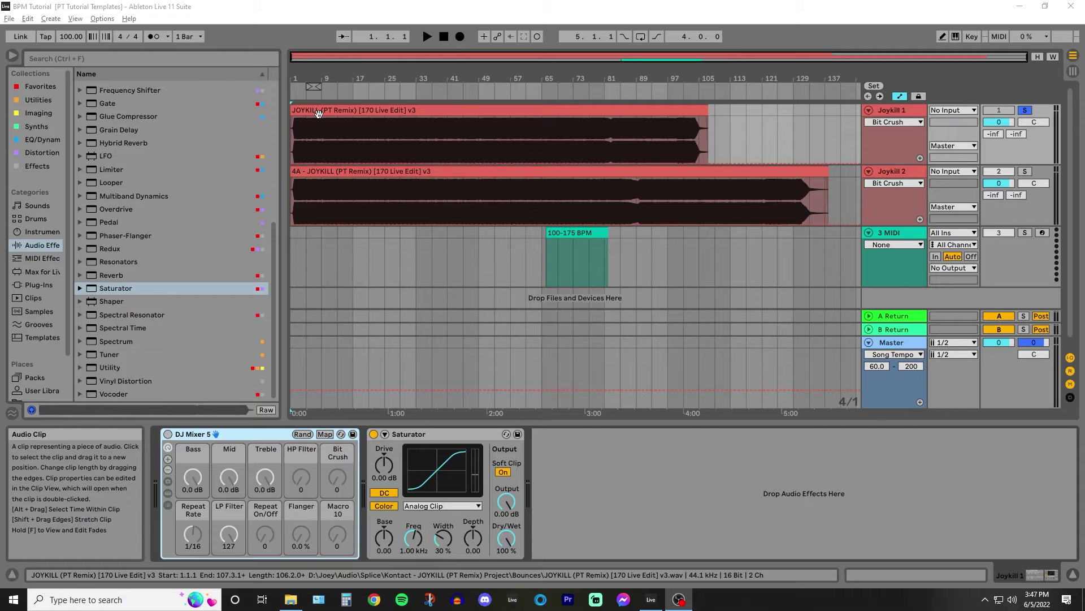
Open the audio clip on the Joykill 1 track in the sample editor and listen to its opening bars
double_click(319, 110)
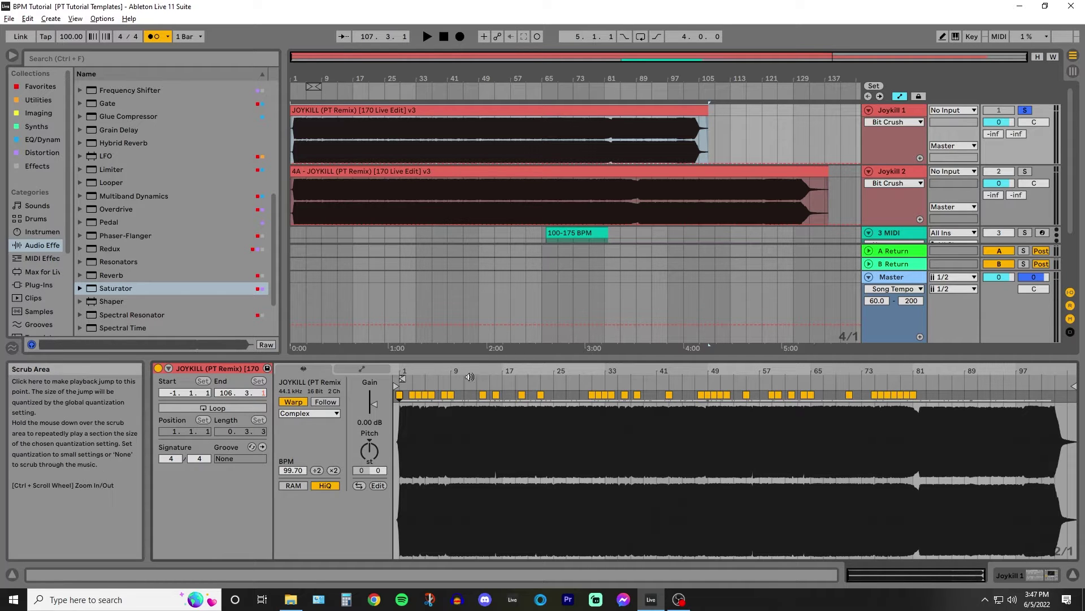
key("space")
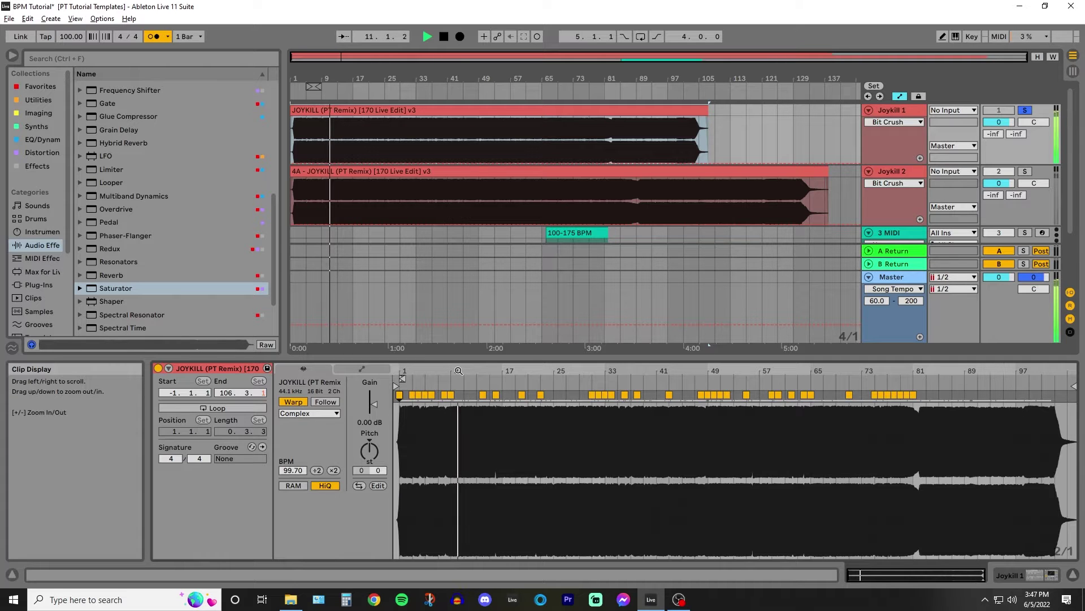
key("space")
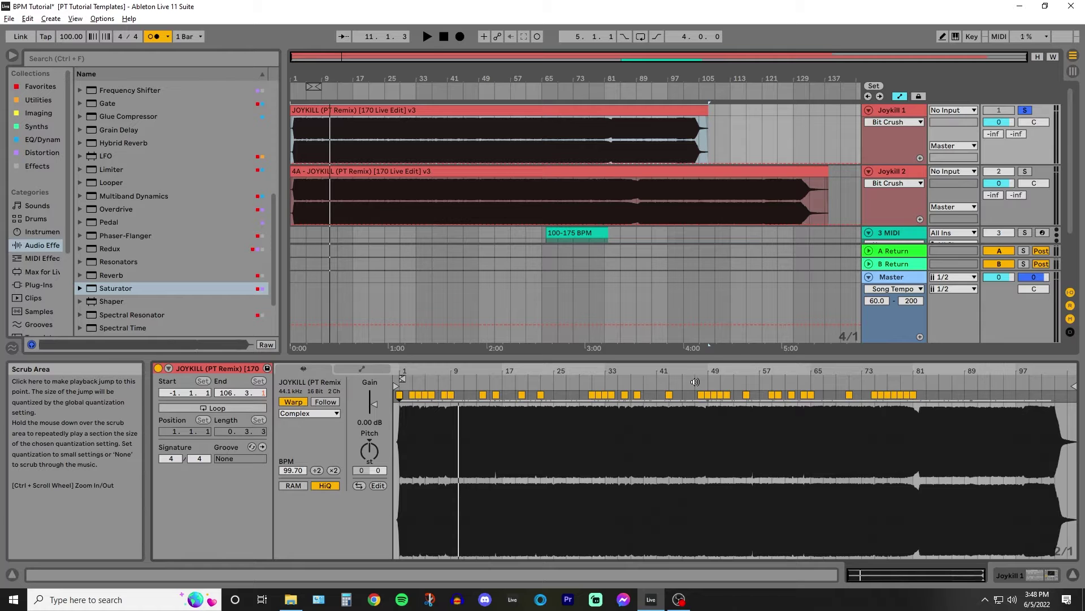
Listen to the clip around bars 47 and 65 to check how the warp markers hold the timing
left_click_drag(710, 372, 709, 416)
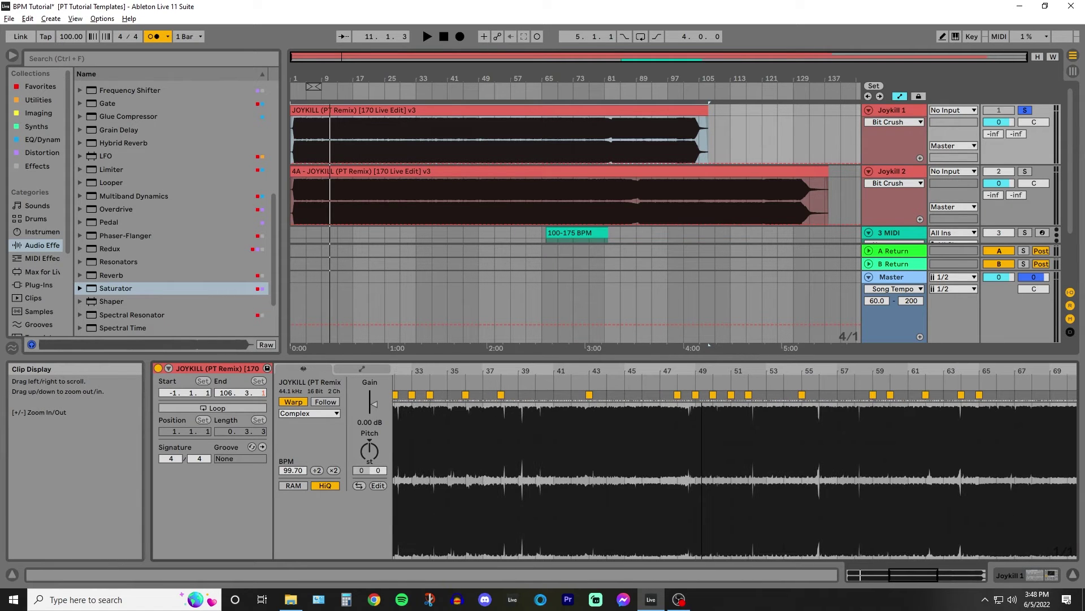
left_click(661, 384)
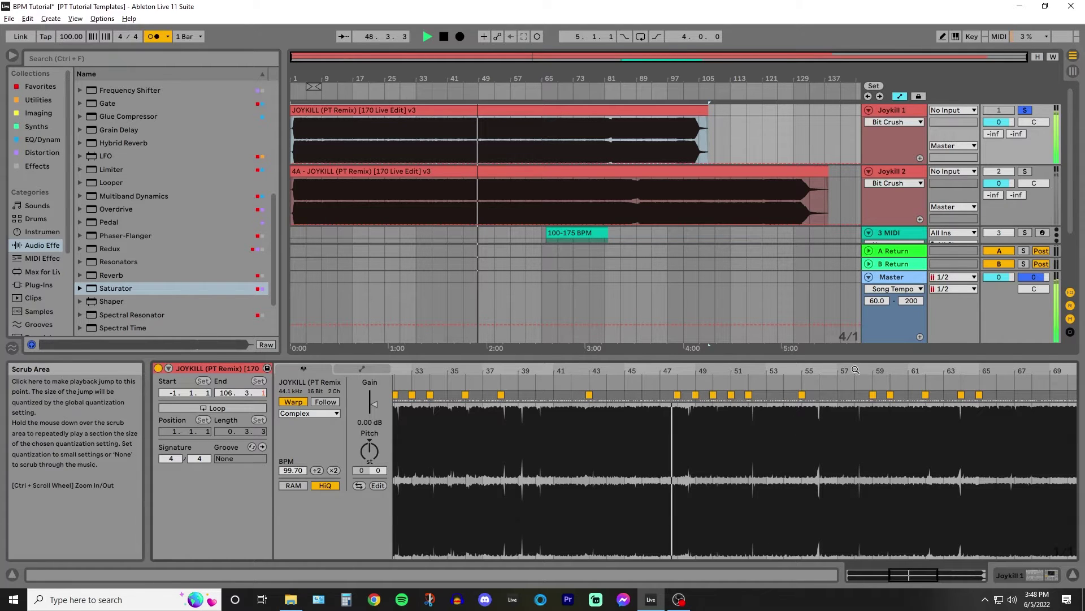
left_click_drag(819, 372, 819, 342)
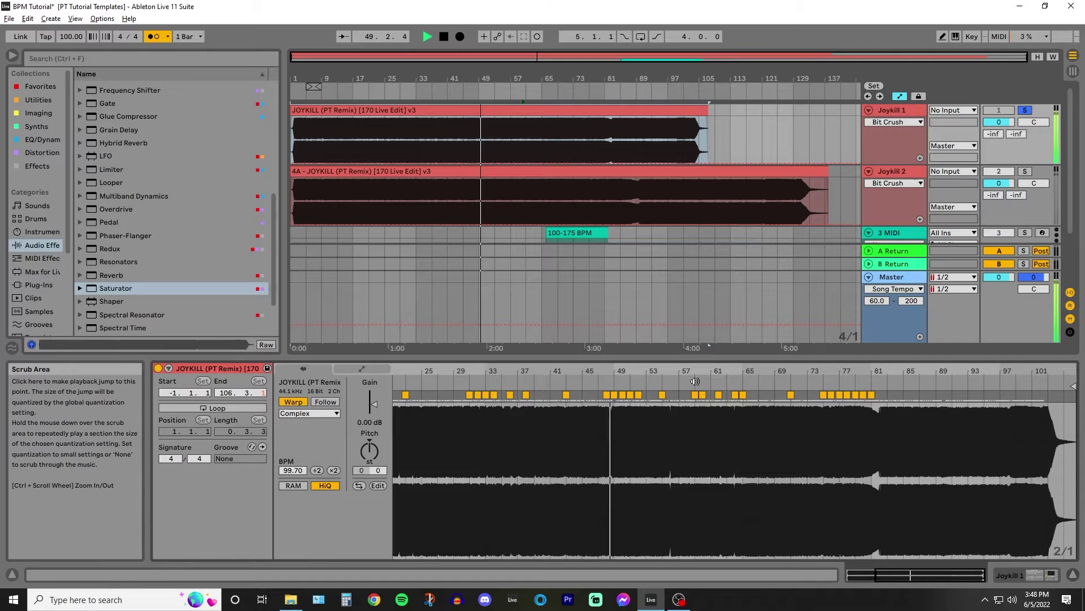
left_click(719, 384)
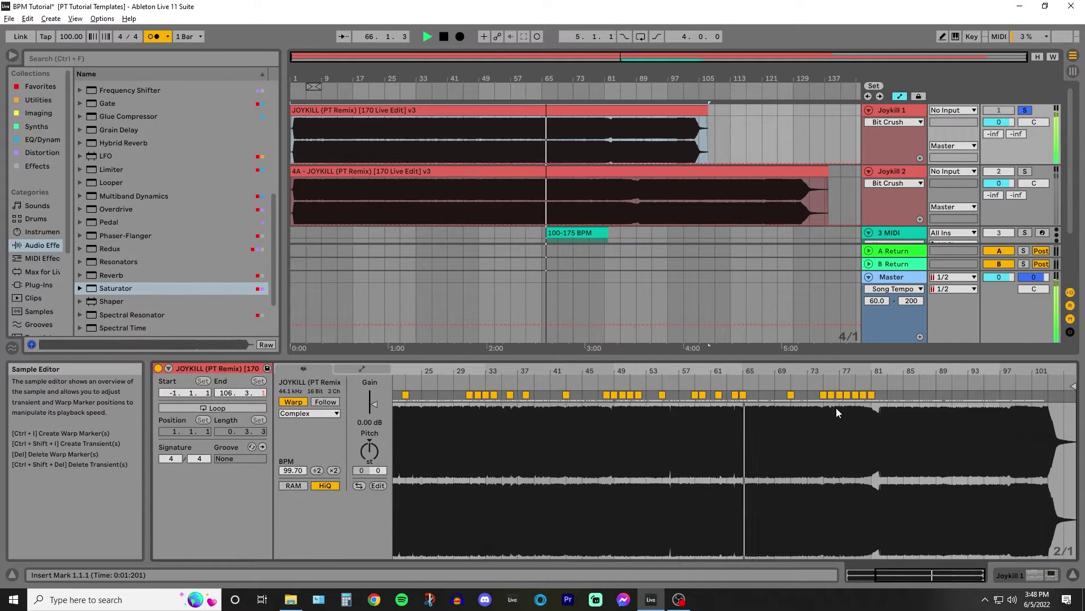
left_click_drag(783, 367, 783, 367)
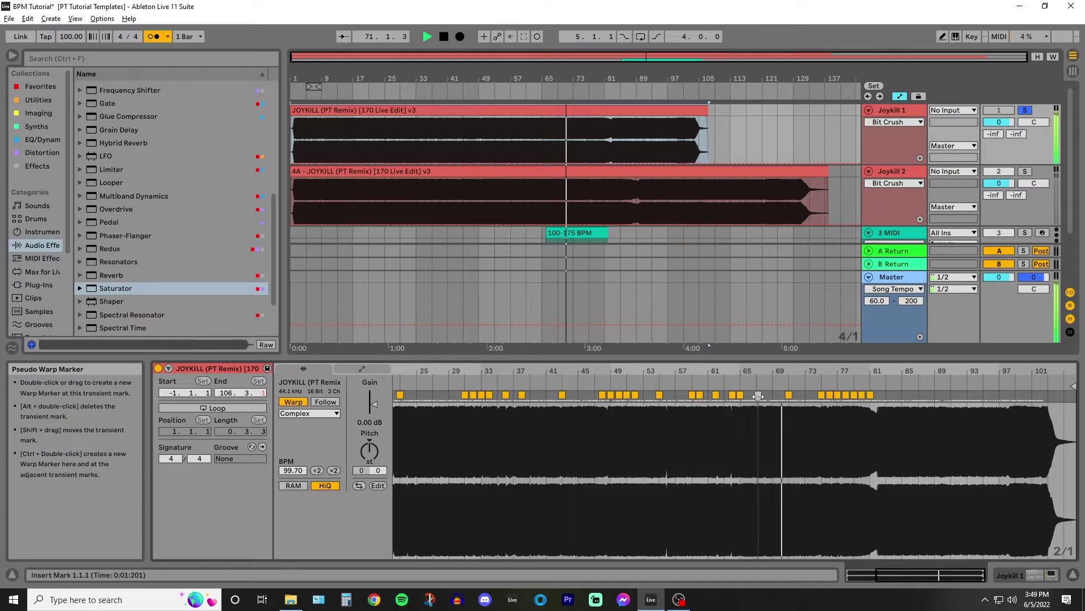
Enlarge the sample editor and listen to the clip up to about bar 76, and stop playback
left_click_drag(809, 441, 775, 507)
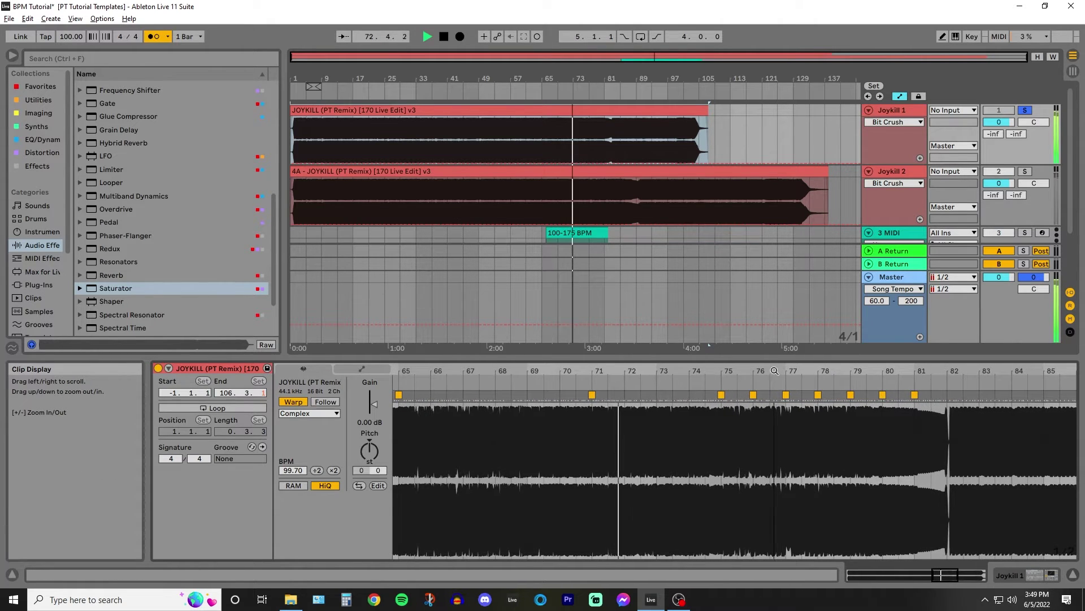
left_click_drag(755, 353, 754, 272)
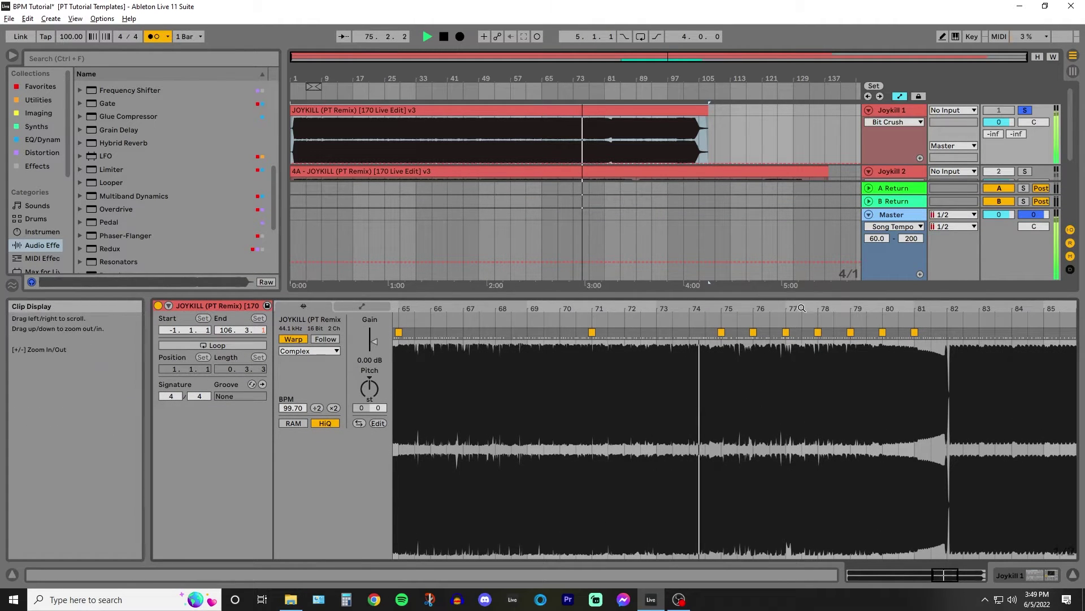
left_click_drag(802, 309, 749, 272)
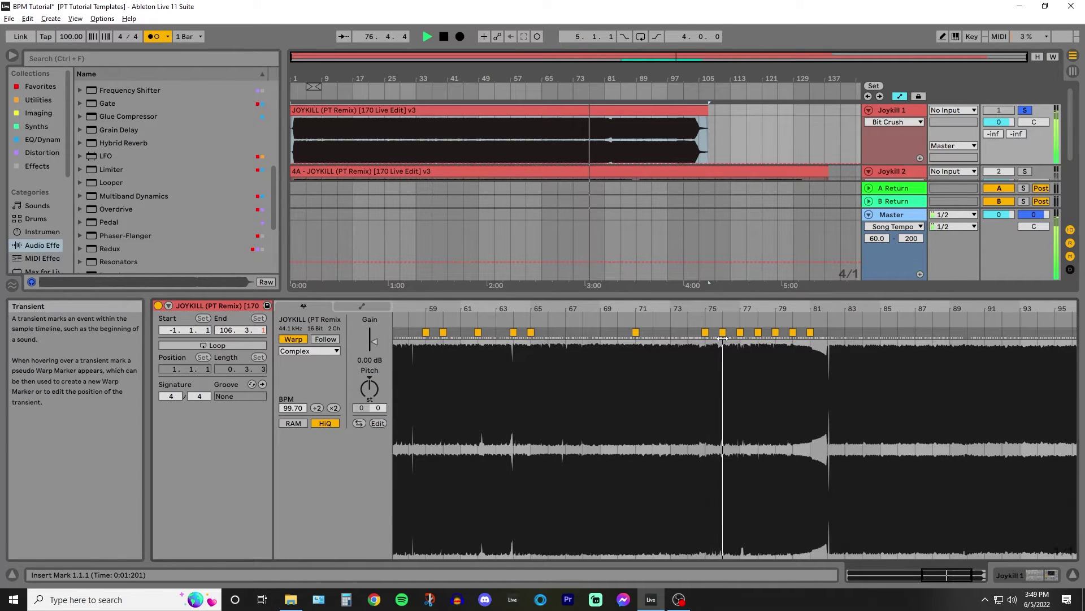
key("space")
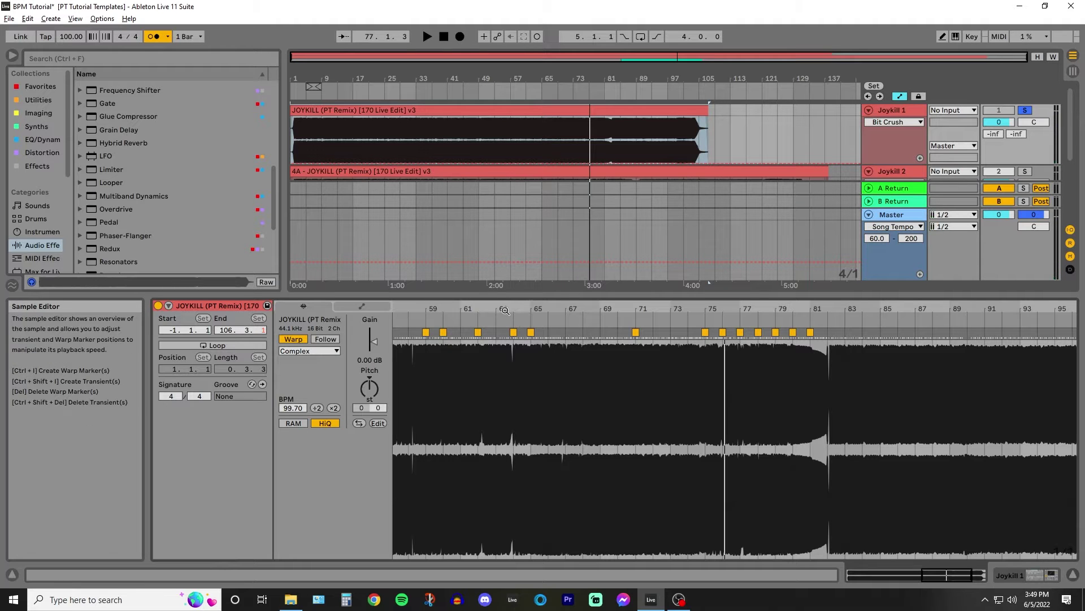
Replay the clip around bar 65, examine the waveform between its warp markers there, and view the available warp modes
left_click(530, 320)
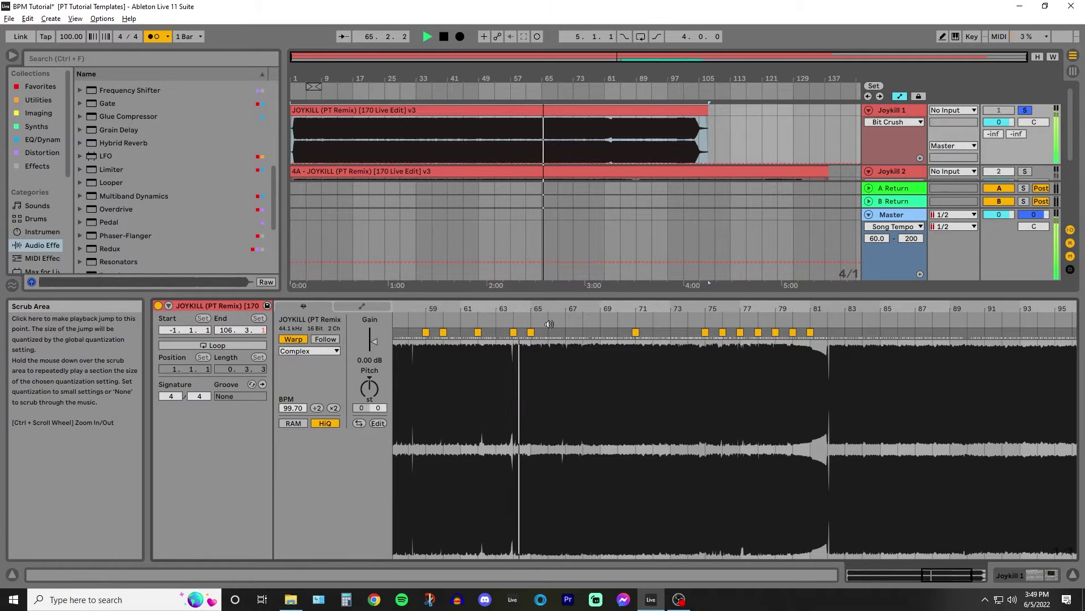
left_click_drag(538, 373, 540, 418)
left_click_drag(526, 324, 526, 310)
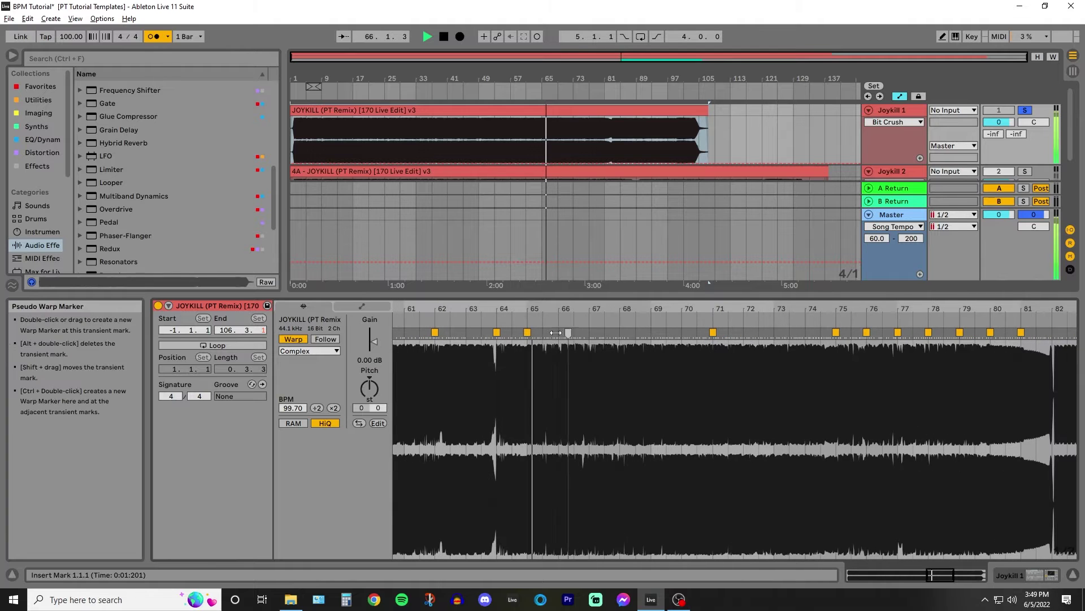
key("space")
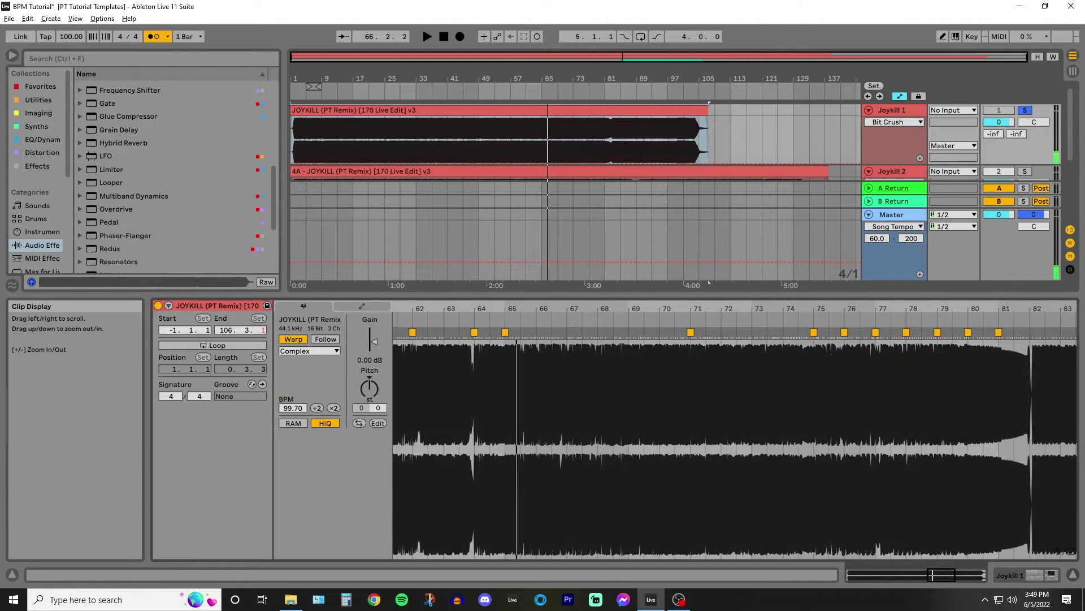
mouse_move(525, 312)
left_mouse_down()
mouse_move(502, 313)
mouse_move(513, 310)
left_mouse_up()
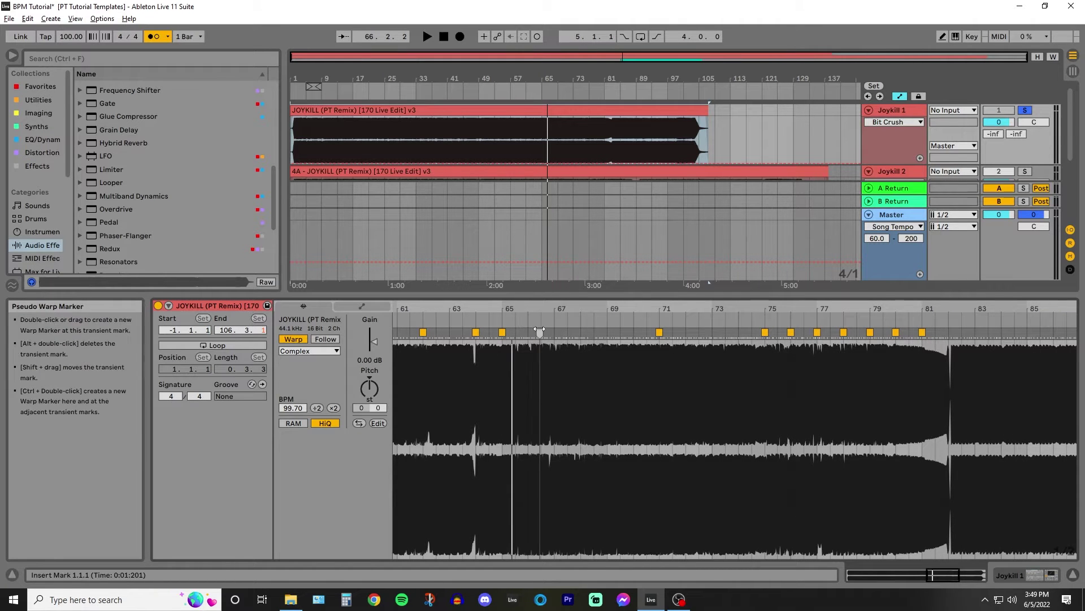
left_click_drag(505, 309, 505, 315)
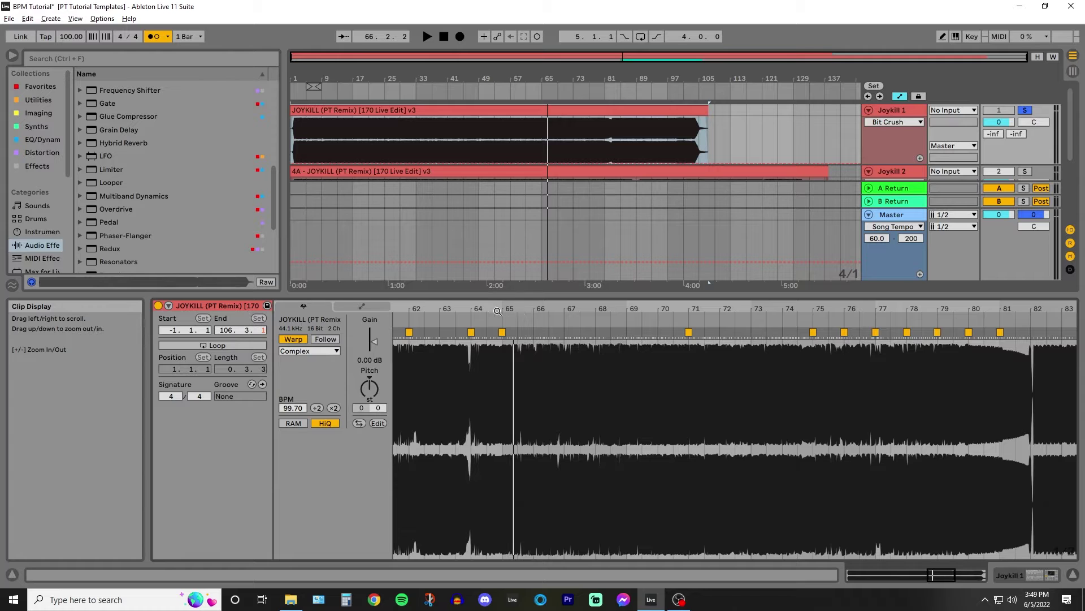
left_click(316, 352)
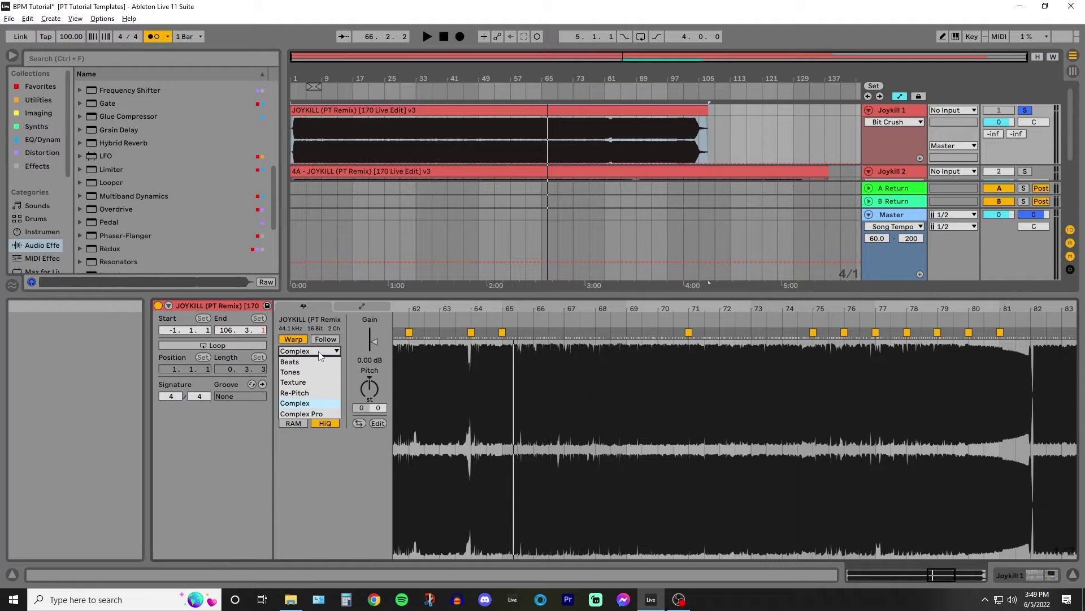
left_click(320, 353)
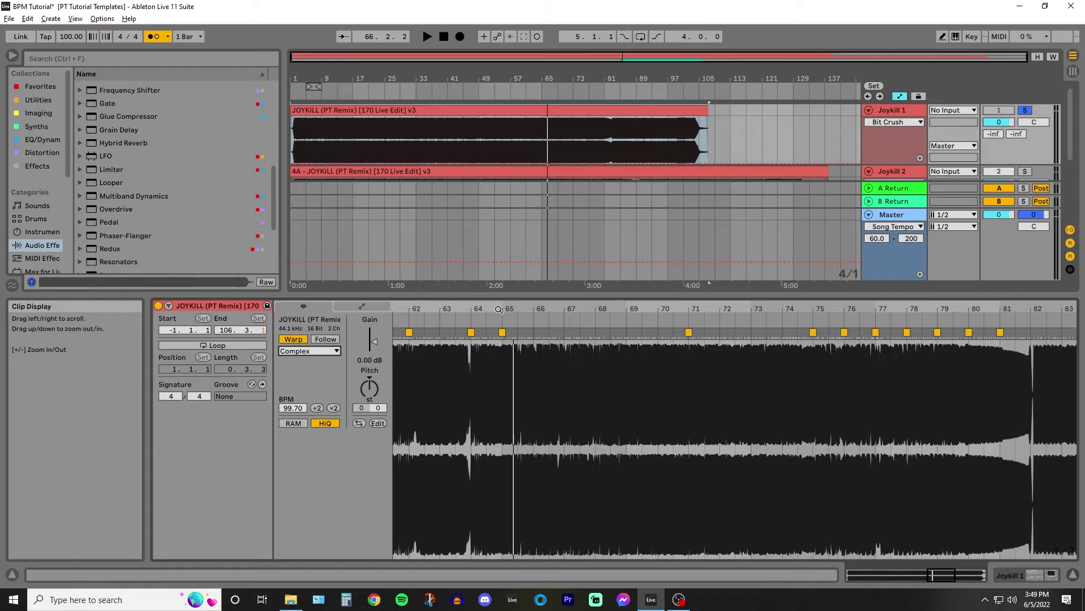
Examine the transients between bars 64 and 68 closely while playing the clip from just before bar 65
left_click_drag(498, 310, 520, 319)
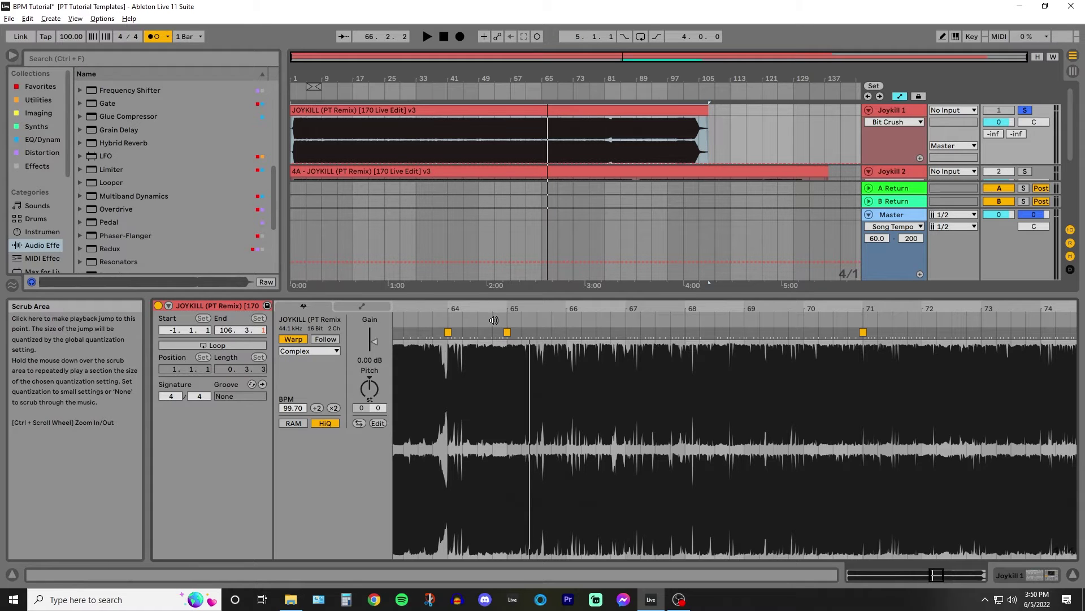
left_click_drag(522, 308, 495, 308)
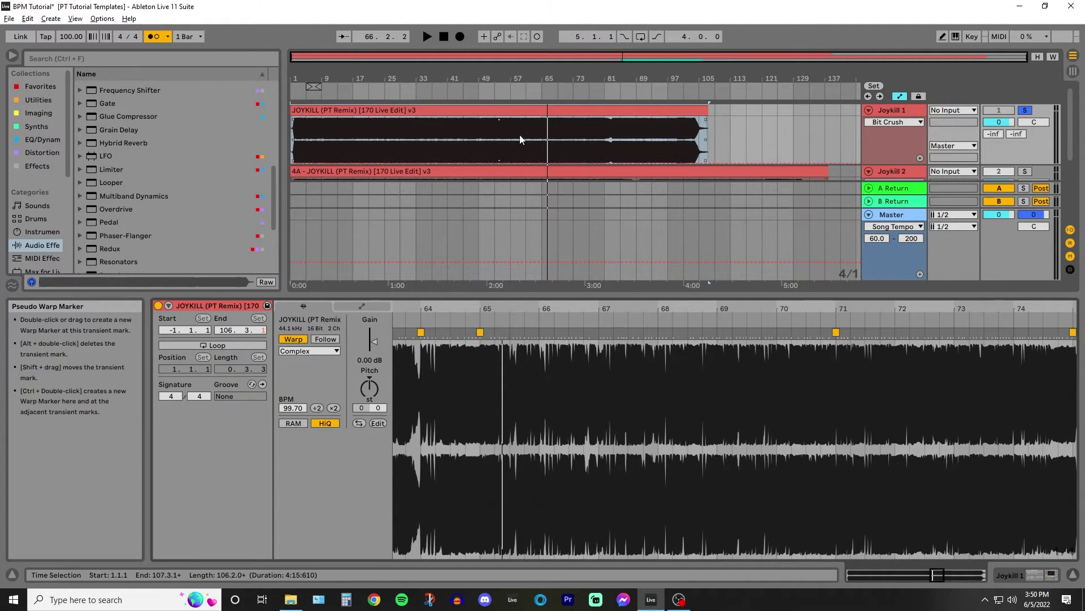
scroll(497, 172, "down", 2)
scroll(527, 164, "up", 2)
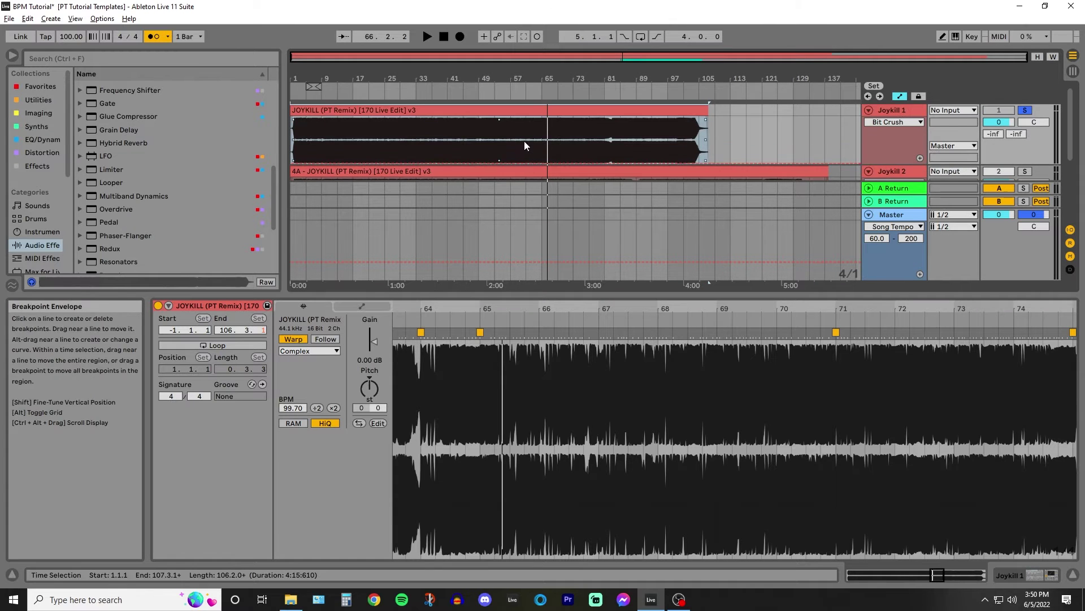
left_click(460, 320)
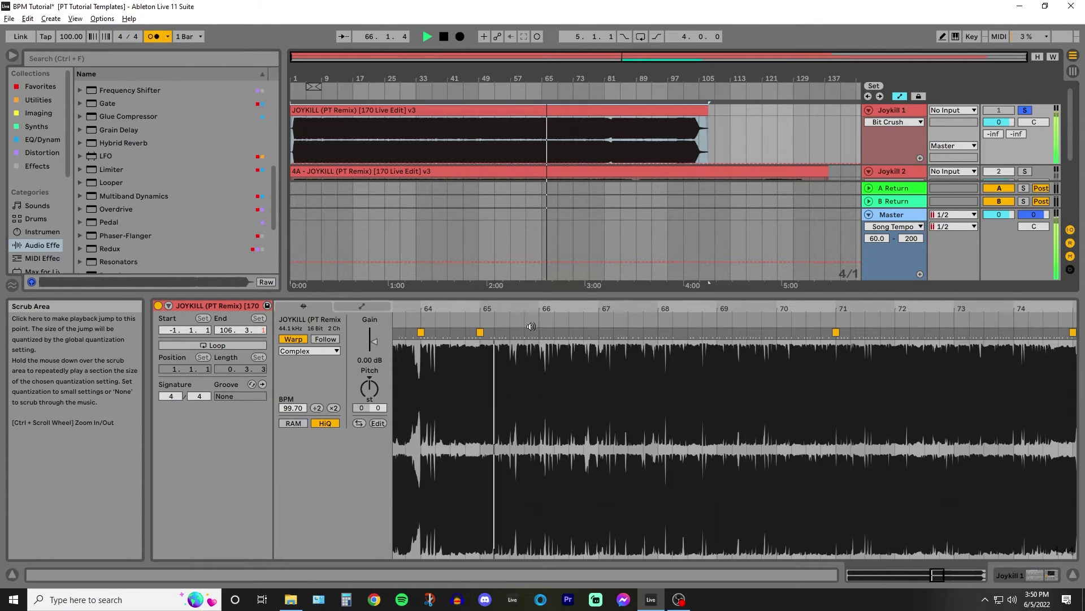
left_click_drag(509, 303, 680, 353)
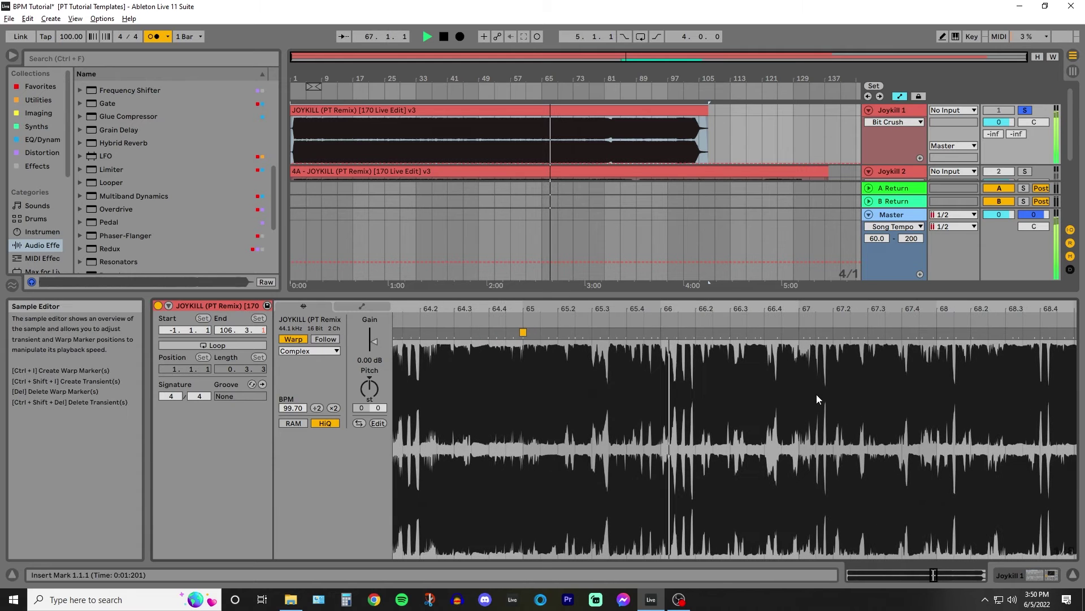
key("space")
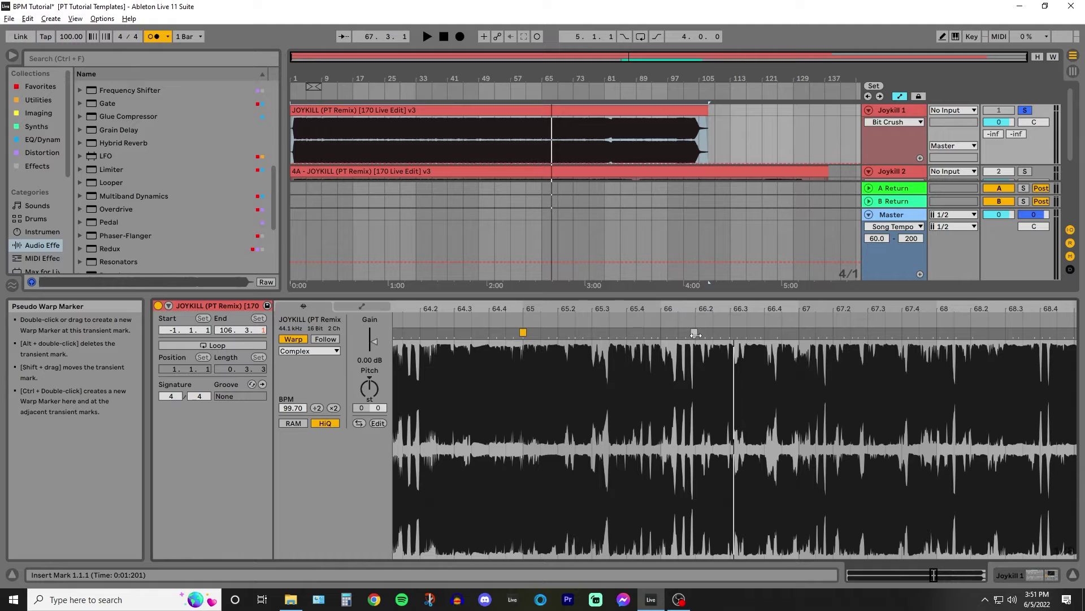
Try aligning the transient just before beat 66.2 to the grid with a warp marker, and delete that marker
left_click_drag(696, 335, 681, 335)
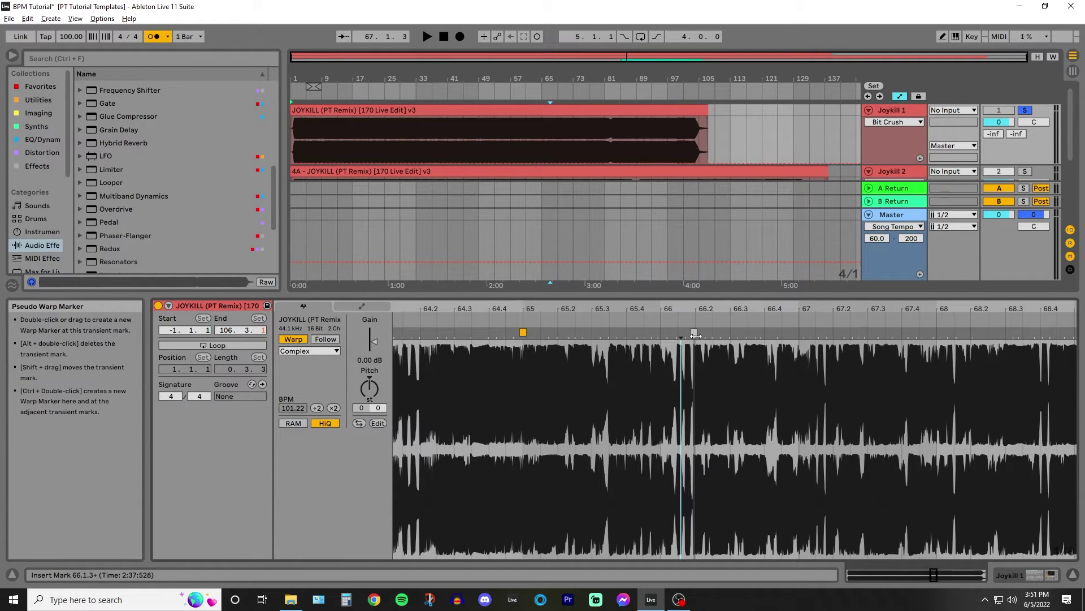
double_click(694, 332)
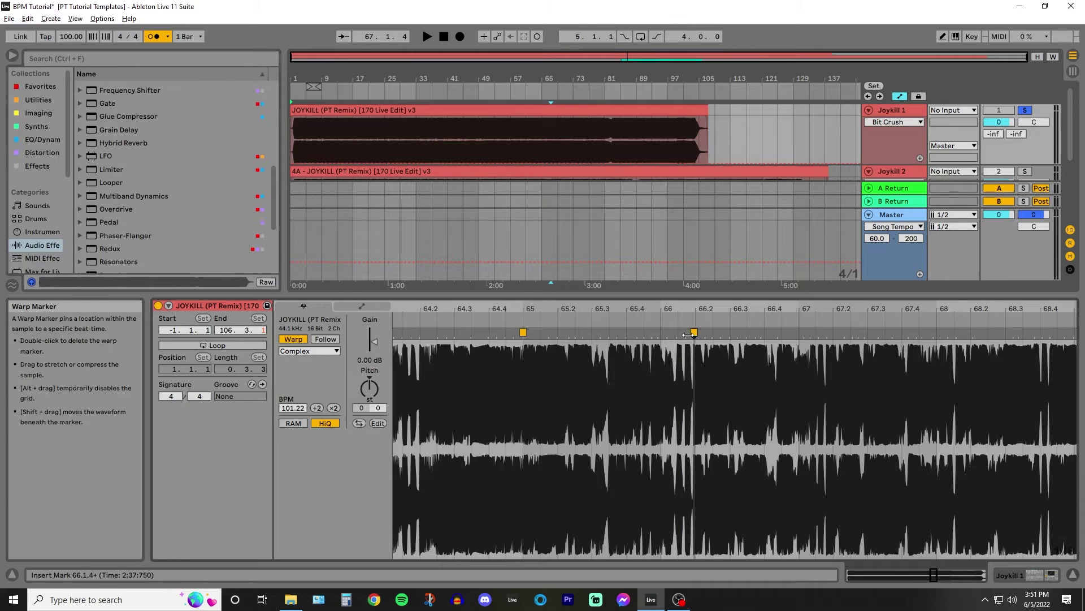
left_click_drag(689, 335, 694, 336)
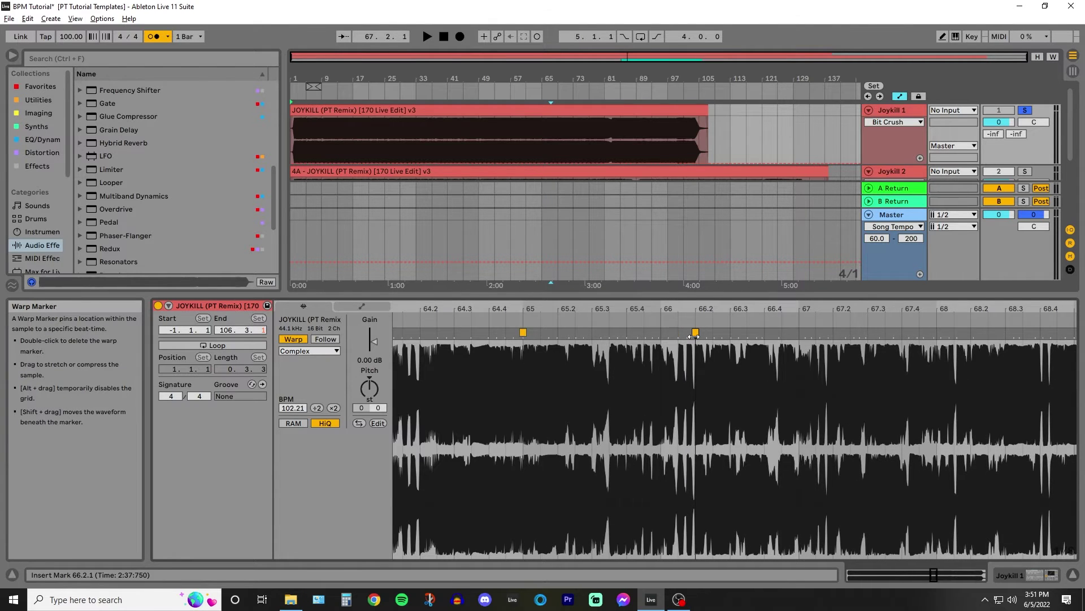
double_click(696, 333)
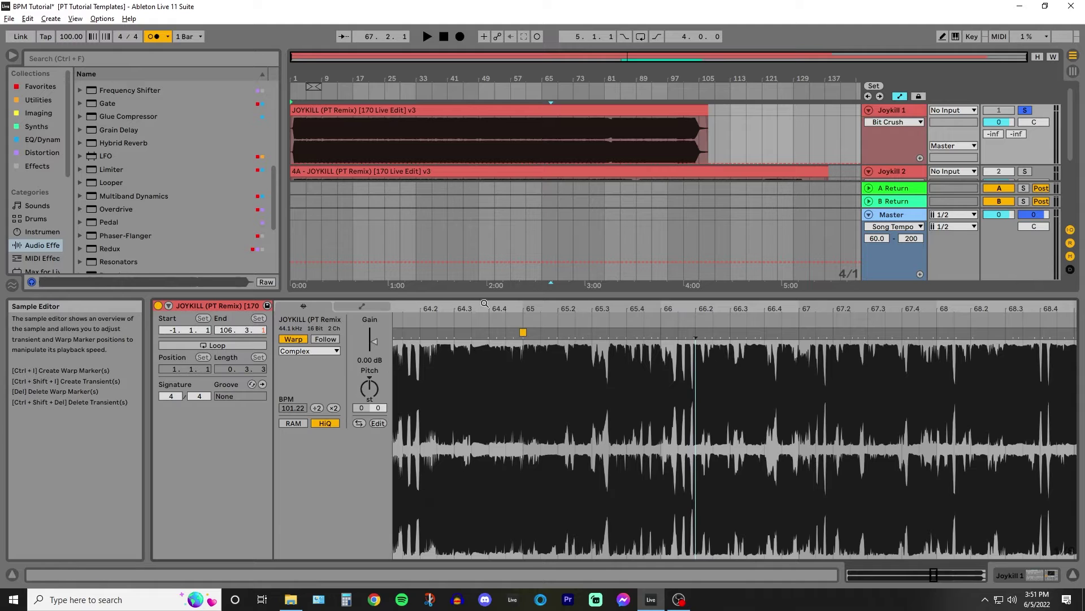
Add warp markers at beats 65.2, 65.4, 66.2 and just before 66.4, auditioning the clip from around bar 65
left_click(414, 318)
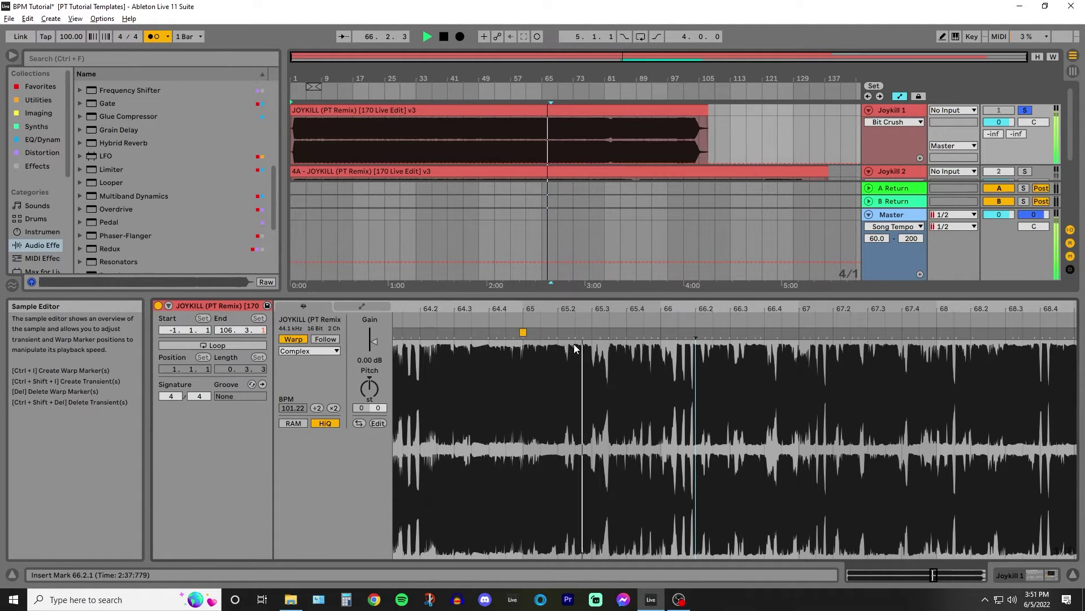
left_click_drag(557, 334, 560, 334)
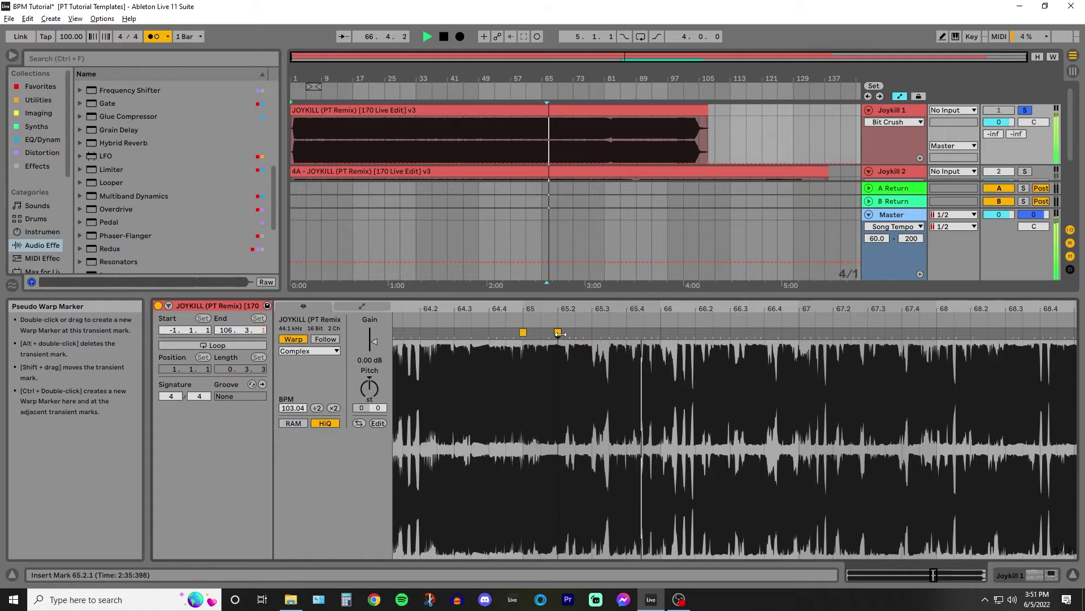
left_click(696, 333)
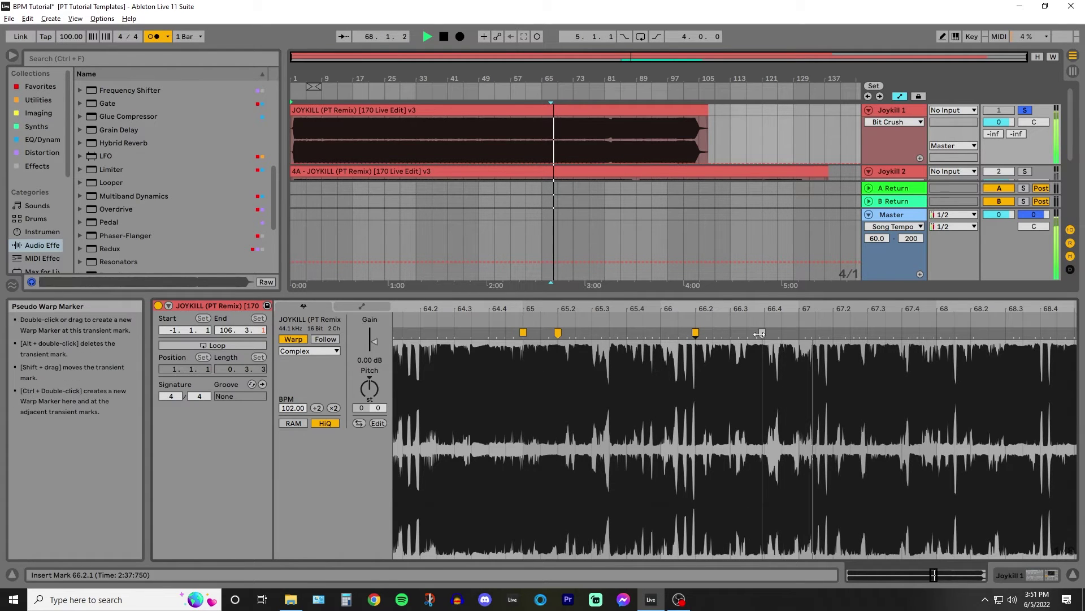
left_click(511, 322)
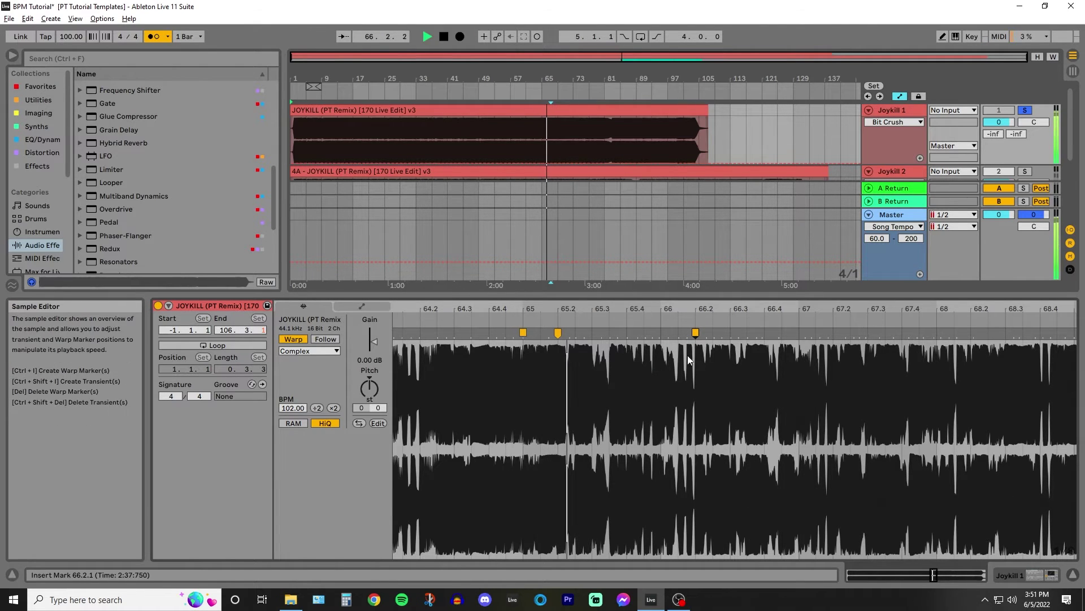
double_click(626, 333)
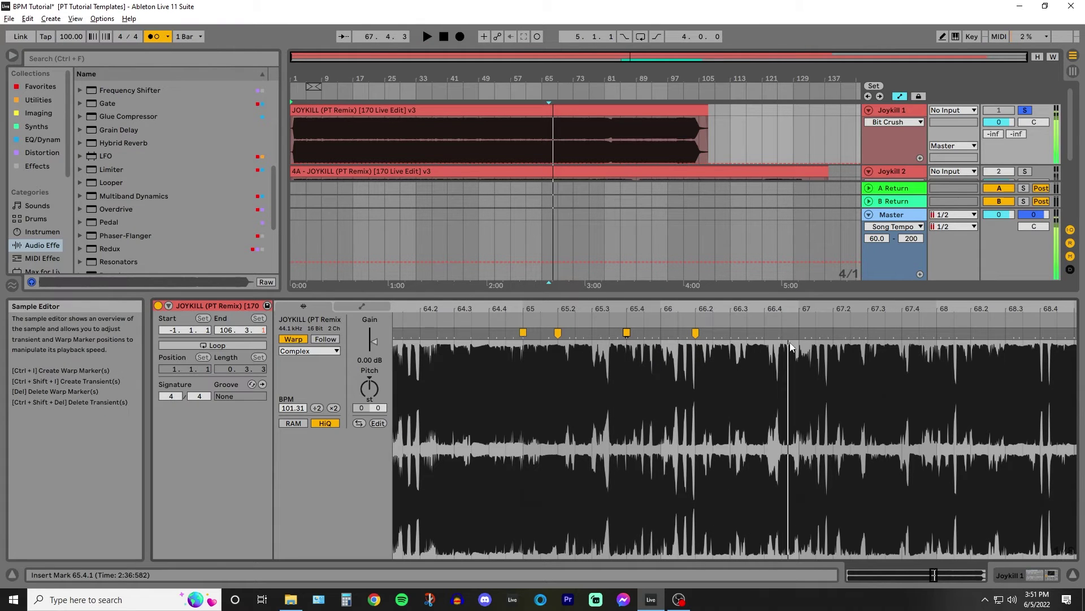
left_click(523, 321)
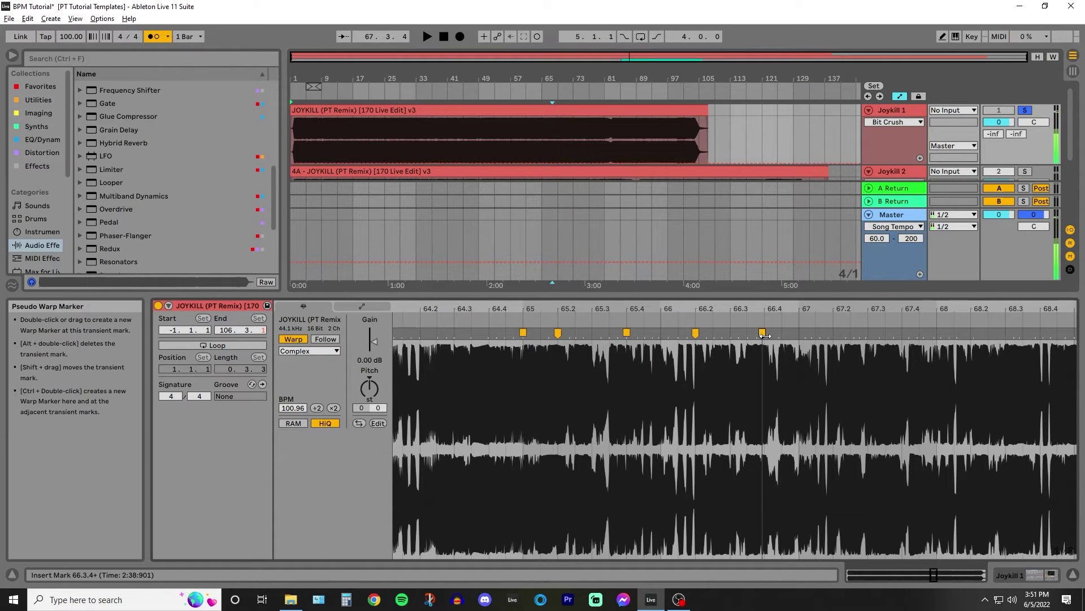
Align the warp marker just before beat 66.4 to 66.4 and audition the surrounding section of the clip repeatedly
double_click(764, 354)
left_click(604, 320)
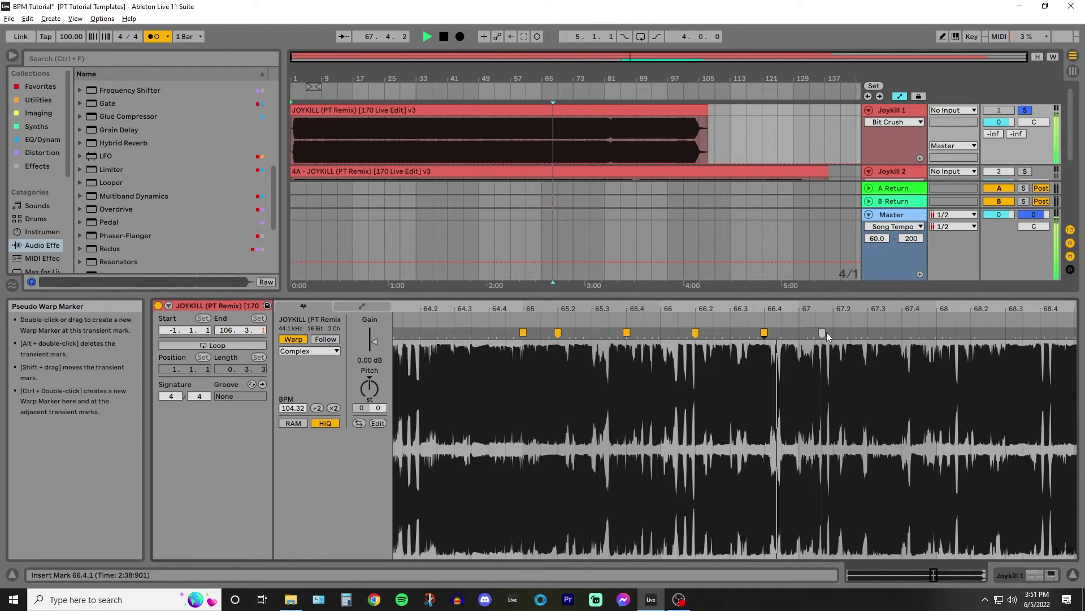
key("space")
left_click(765, 321)
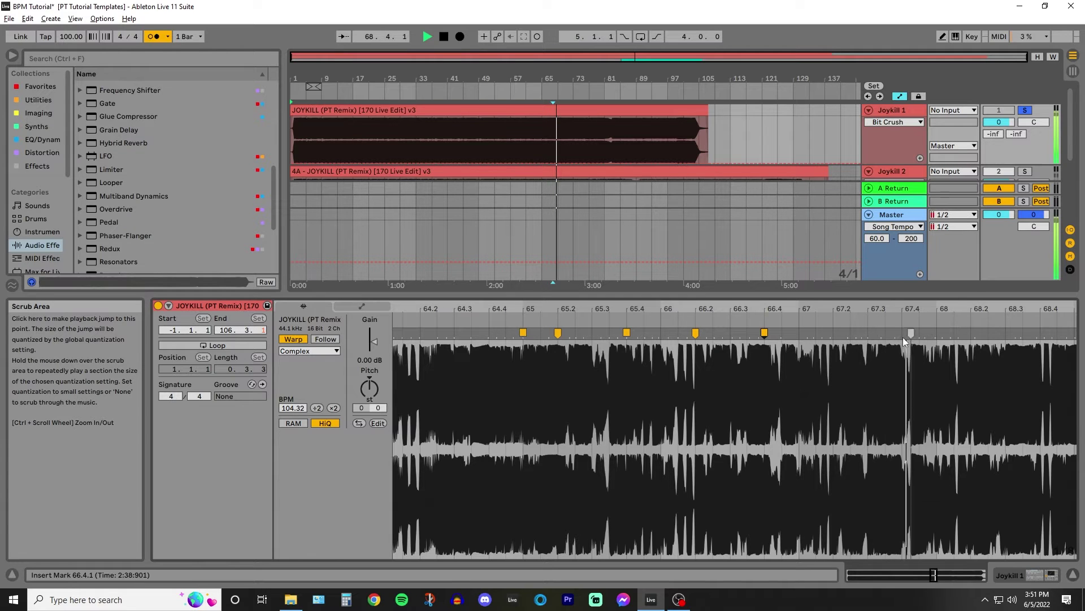
key("space")
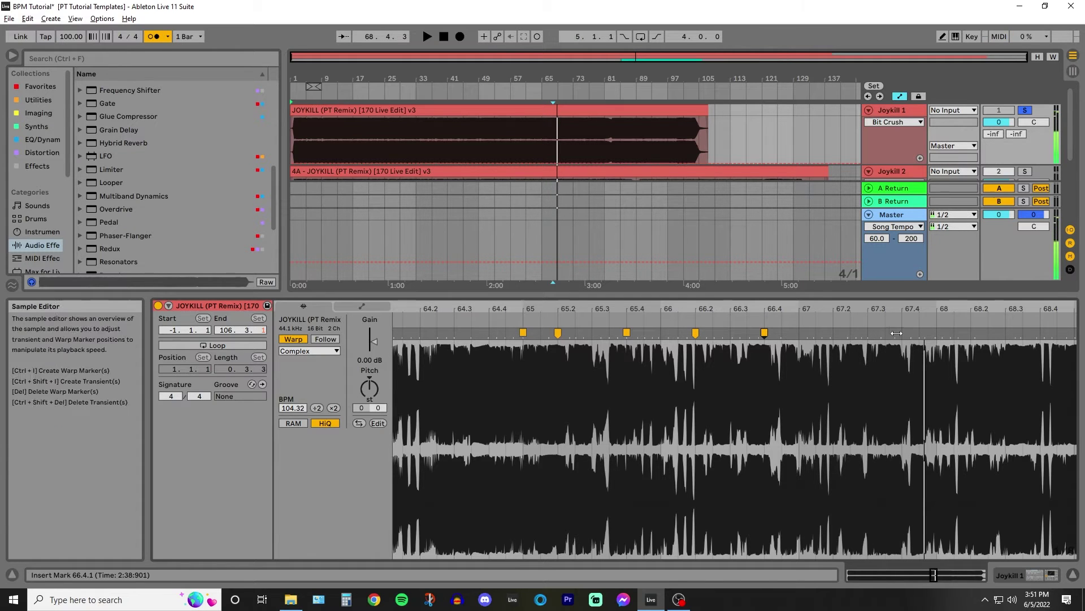
left_click(556, 320)
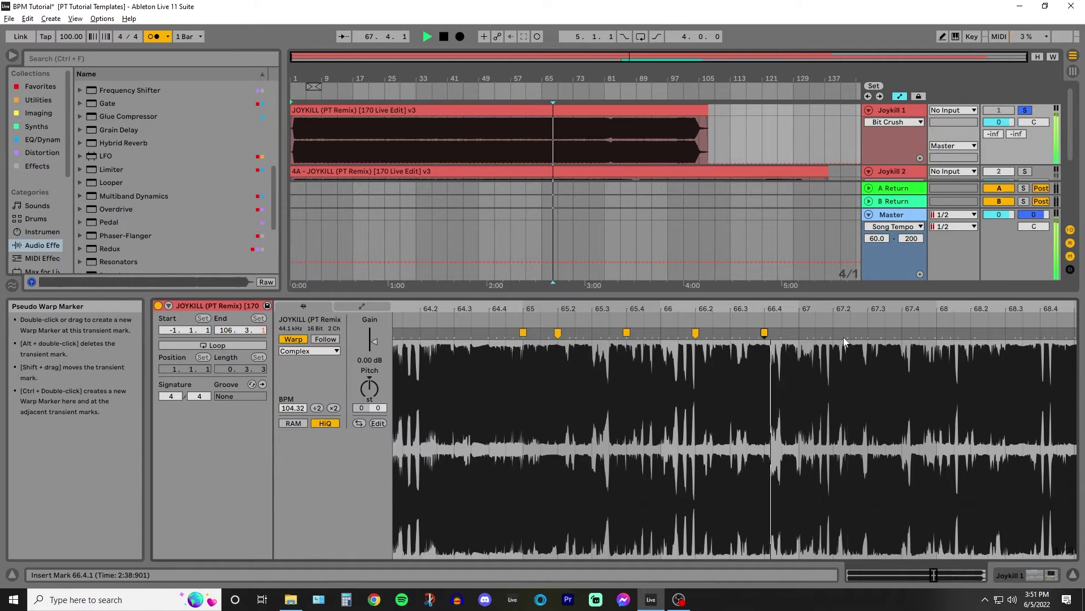
key("space")
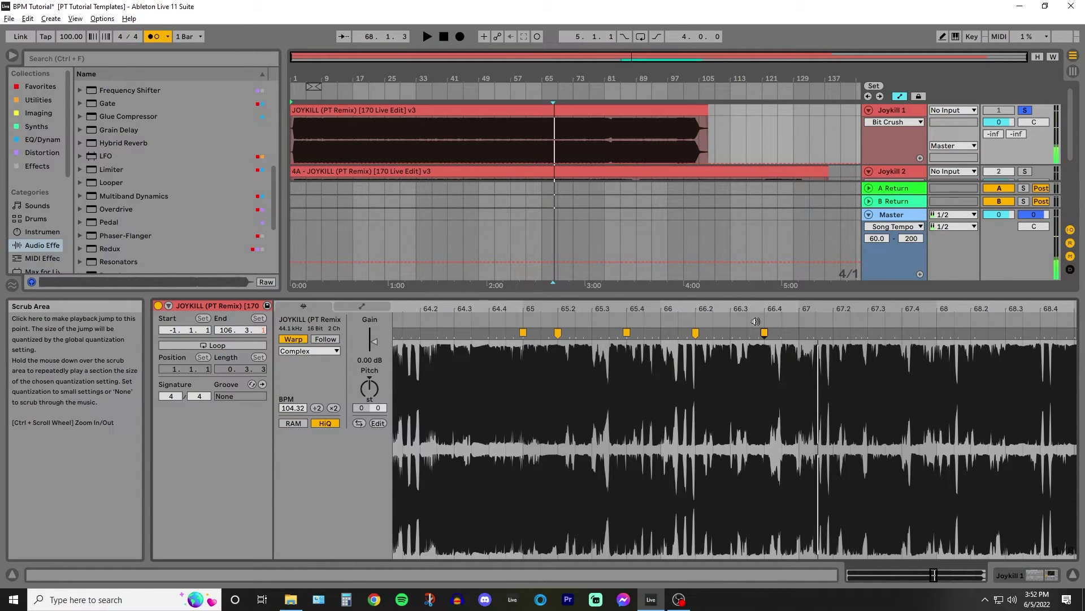
left_click(736, 321)
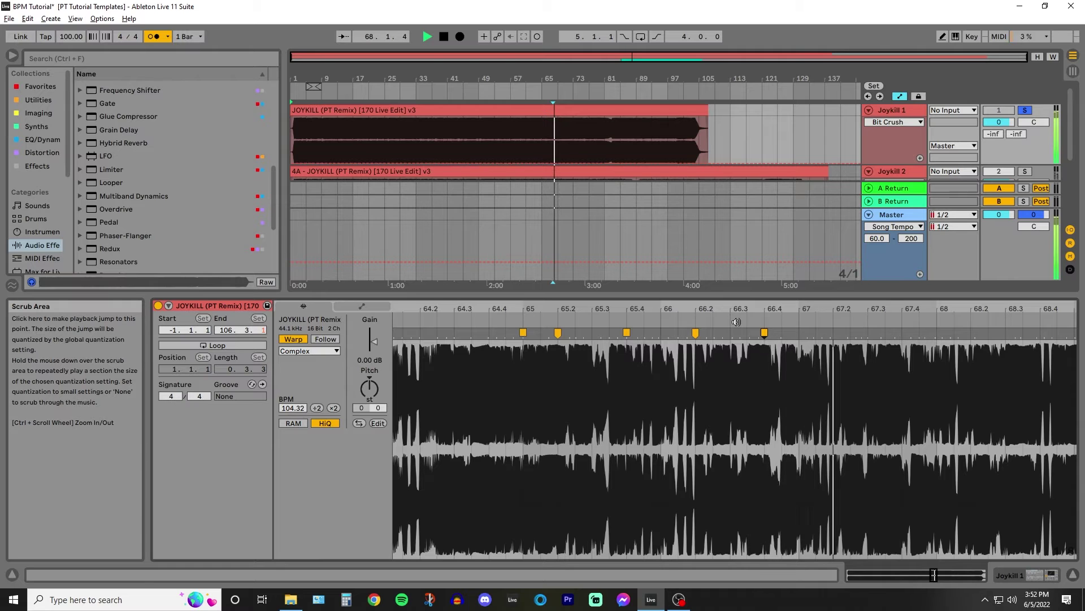
left_click(718, 320)
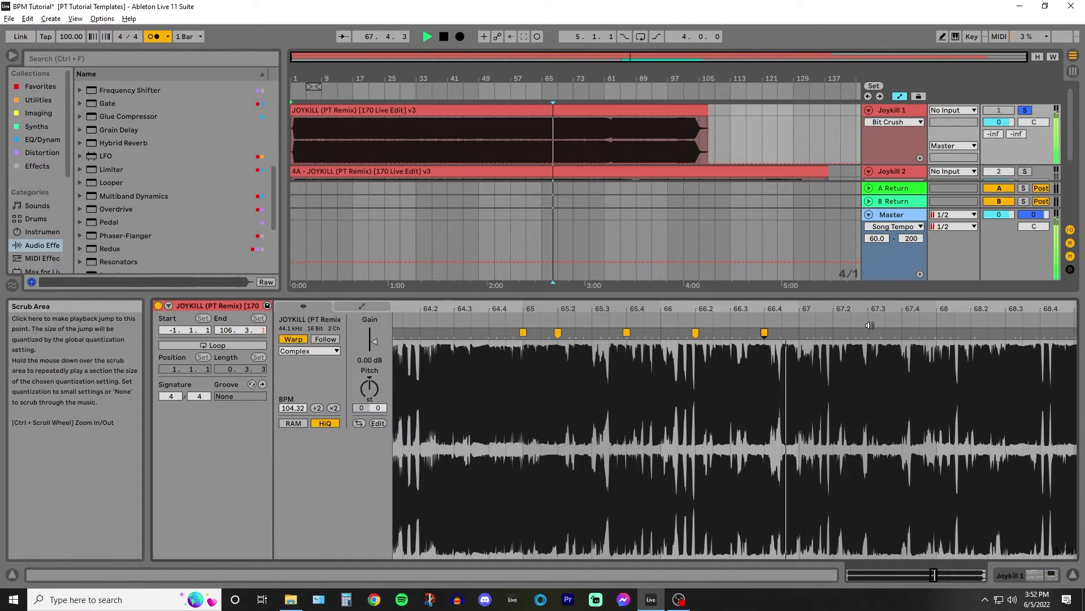
Add warp markers on the transients at beats 67.2 and 67.4, auditioning the clip after each one
double_click(833, 333)
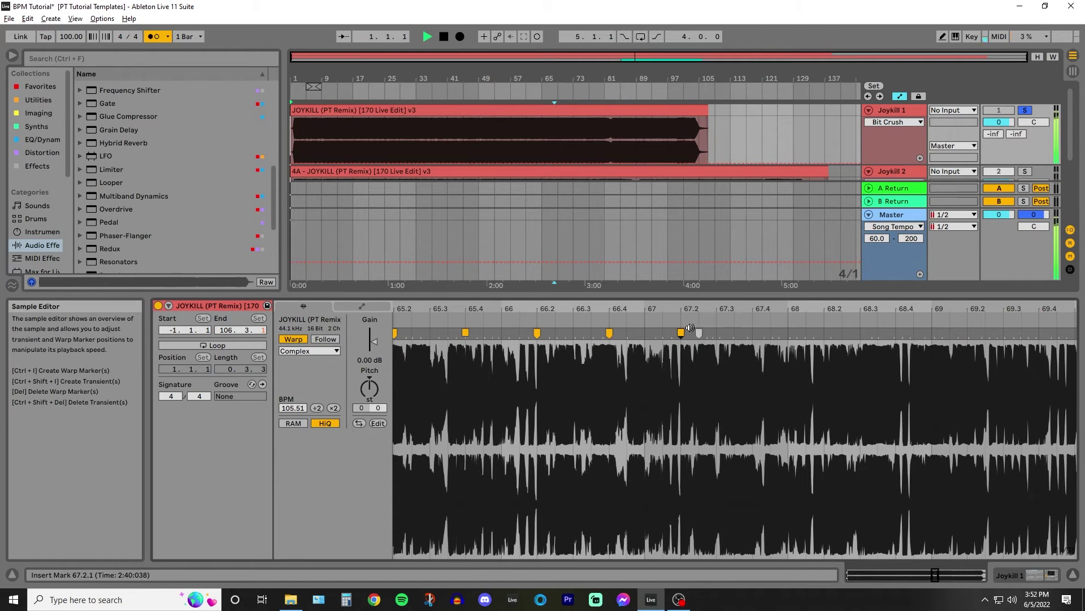
left_click(650, 321)
key("space")
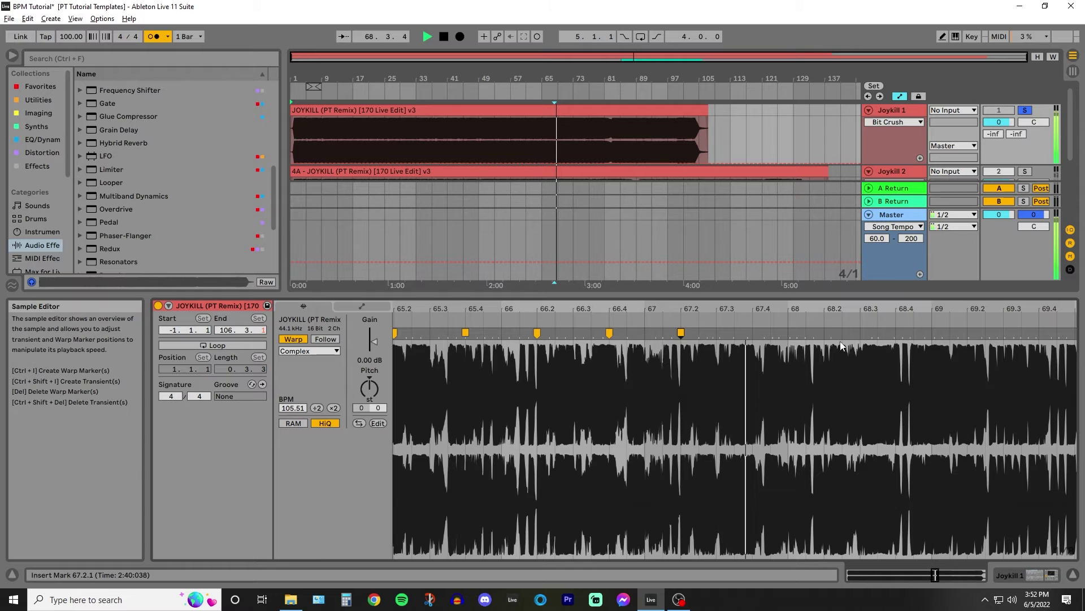
double_click(752, 333)
left_click(652, 321)
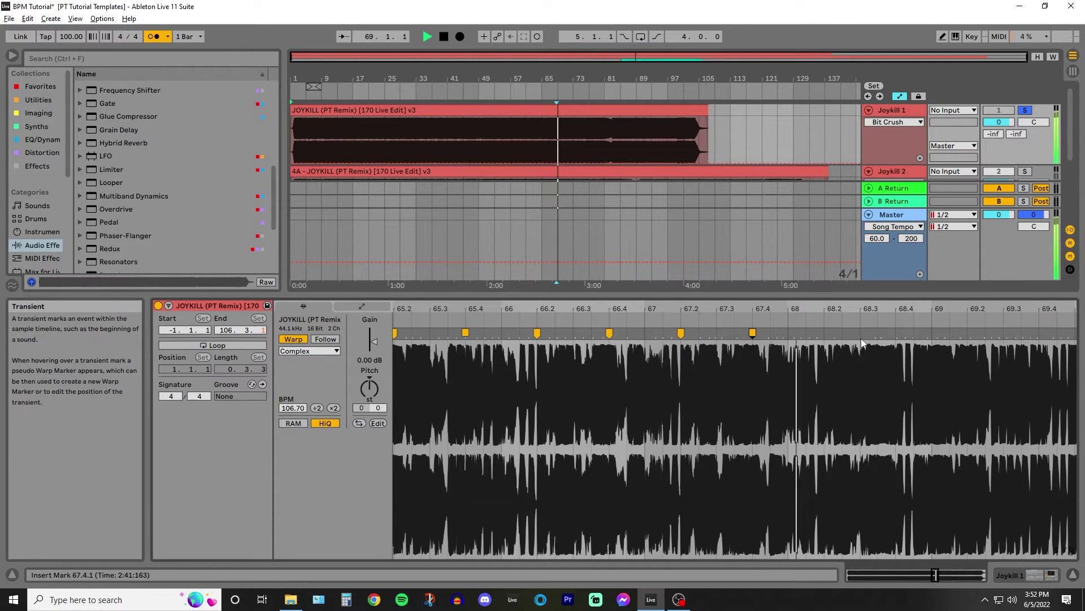
key("space")
Add warp markers at beats 68.2 and 68.4, auditioning the clip after each one
double_click(818, 333)
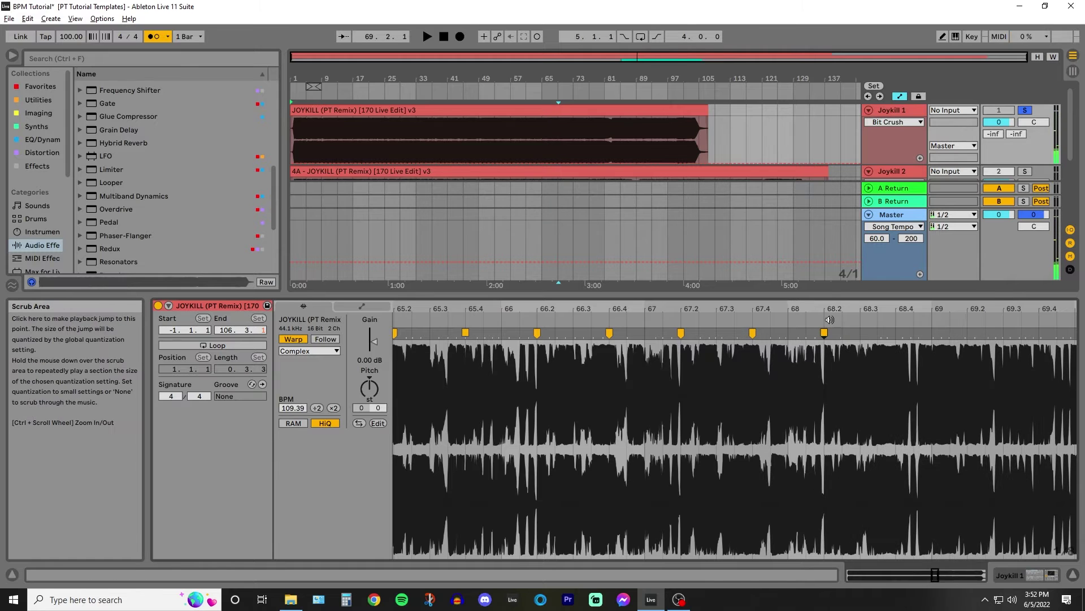
key("space")
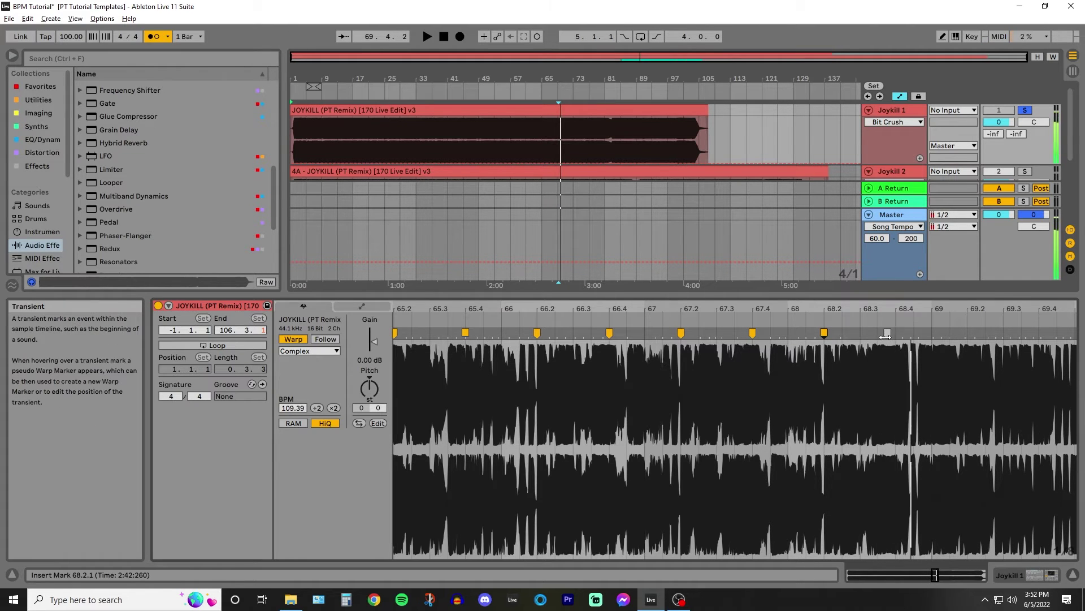
key("space")
double_click(895, 333)
left_click(829, 327)
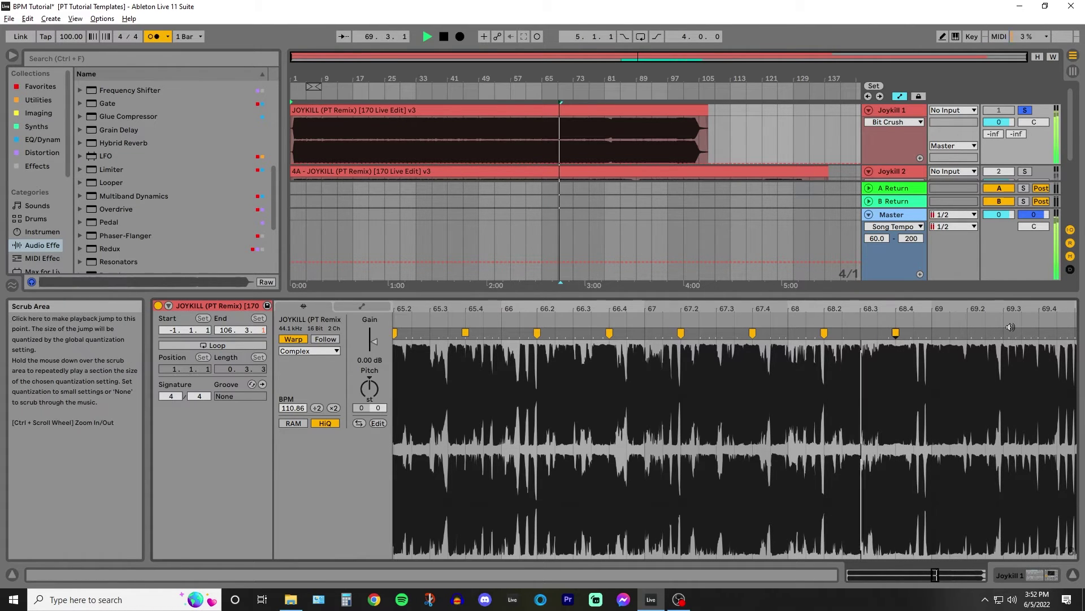
key("space")
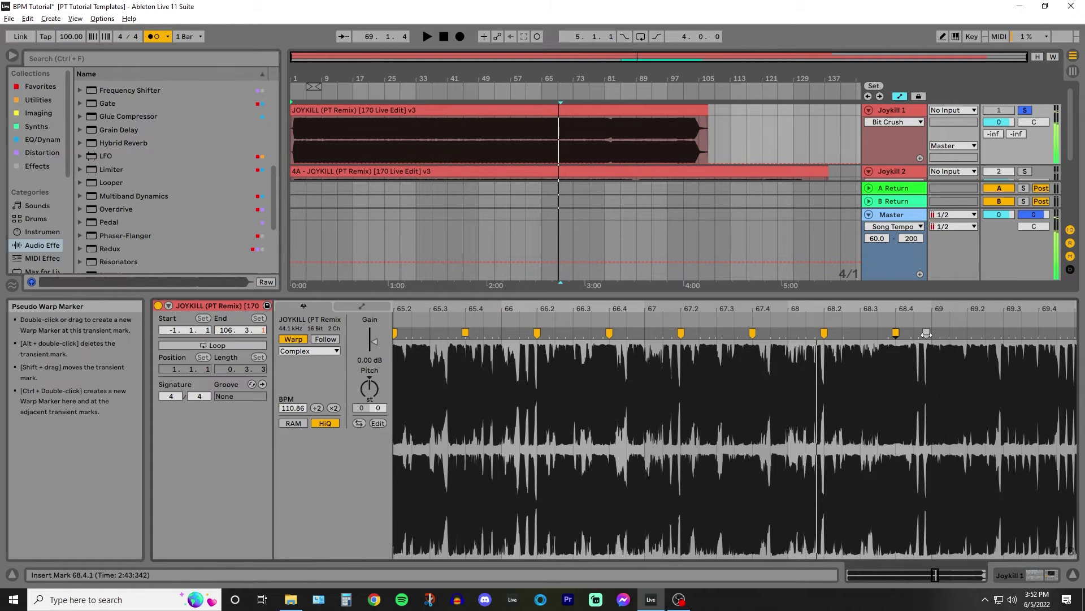
Add a warp marker at the start of bar 69 and audition the clip from around beat 68.2
double_click(932, 333)
left_click(832, 326)
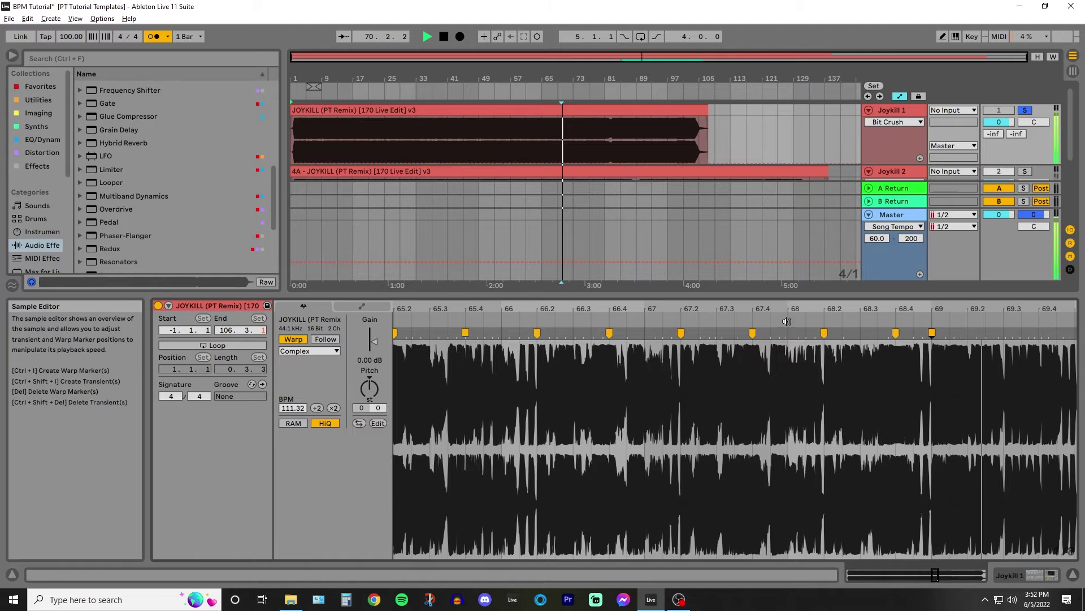
key("space")
left_click_drag(731, 309, 769, 288)
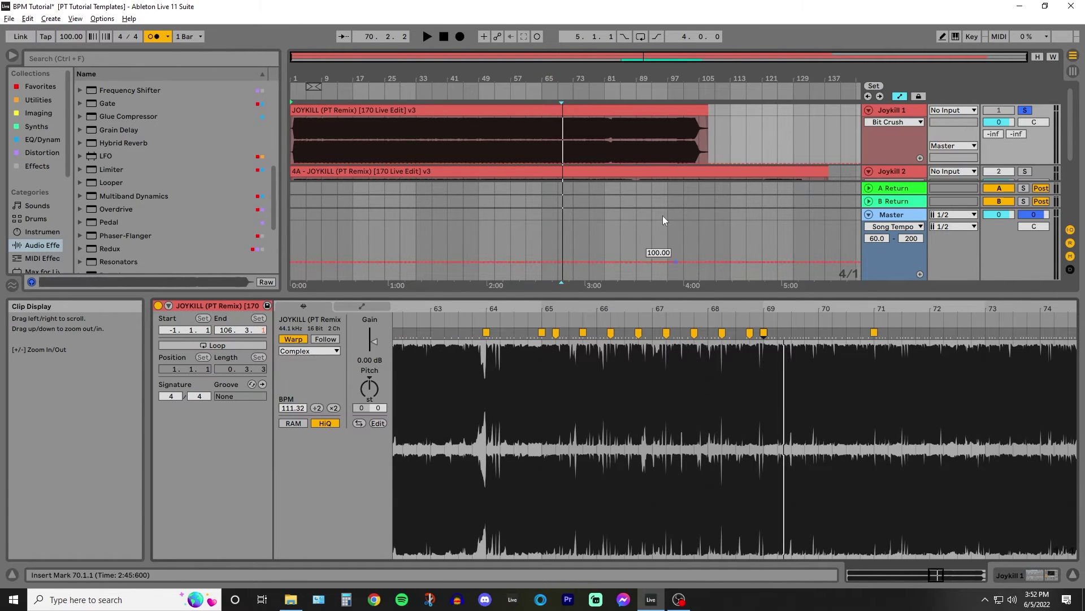
Open the 4A - JOYKILL clip on the Joykill 2 track and examine its warp markers between bars 65 and 89
scroll(648, 147, "down", 2)
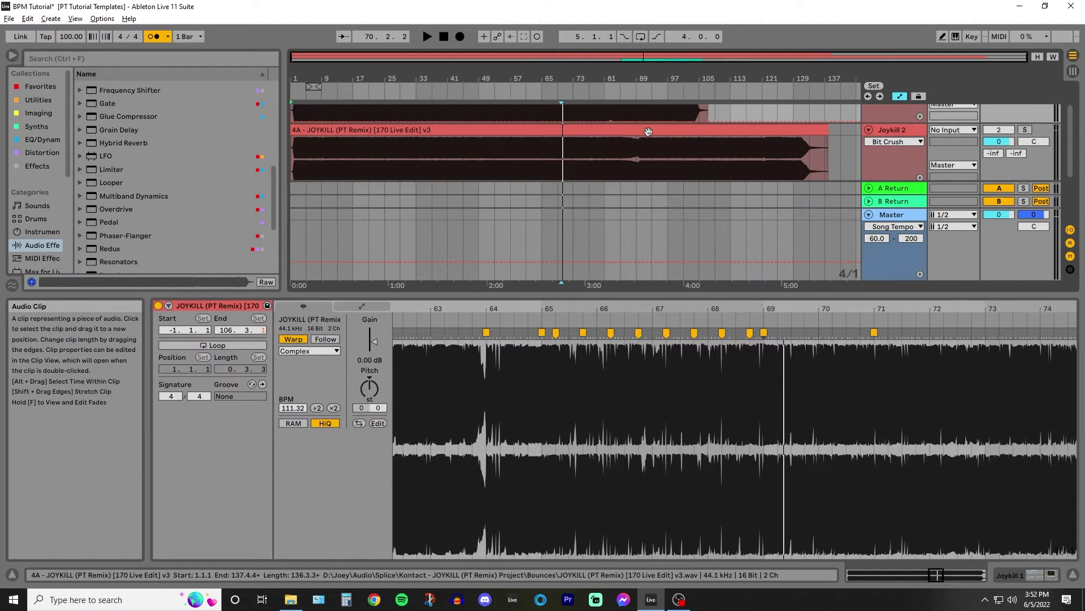
scroll(649, 136, "up", 2)
scroll(649, 132, "down", 2)
left_click(607, 130)
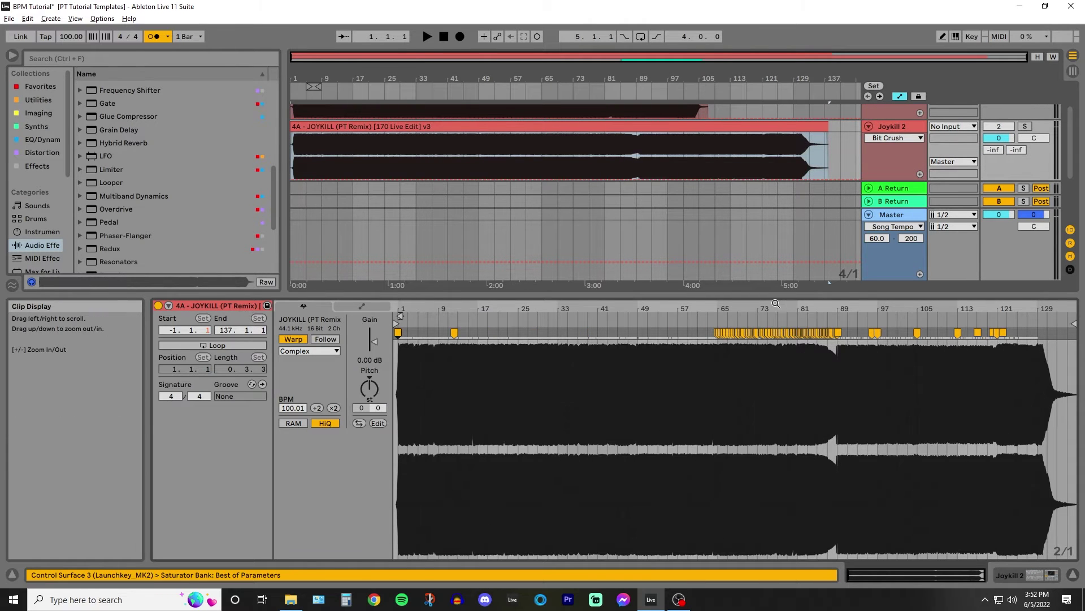
left_click_drag(779, 305, 648, 336)
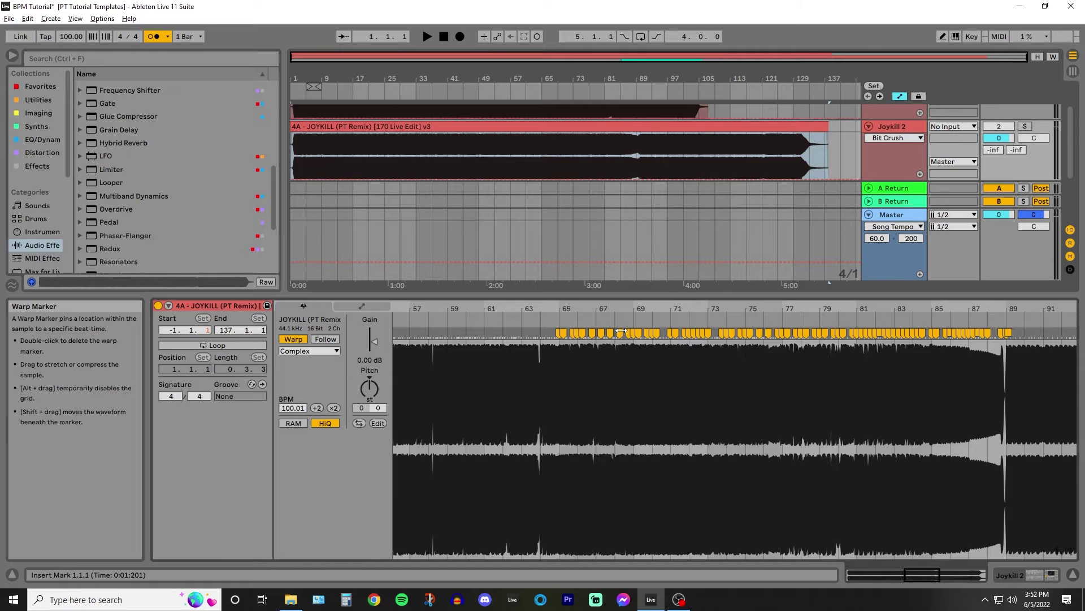
mouse_move(674, 308)
left_mouse_down()
mouse_move(625, 311)
mouse_move(677, 308)
left_mouse_up()
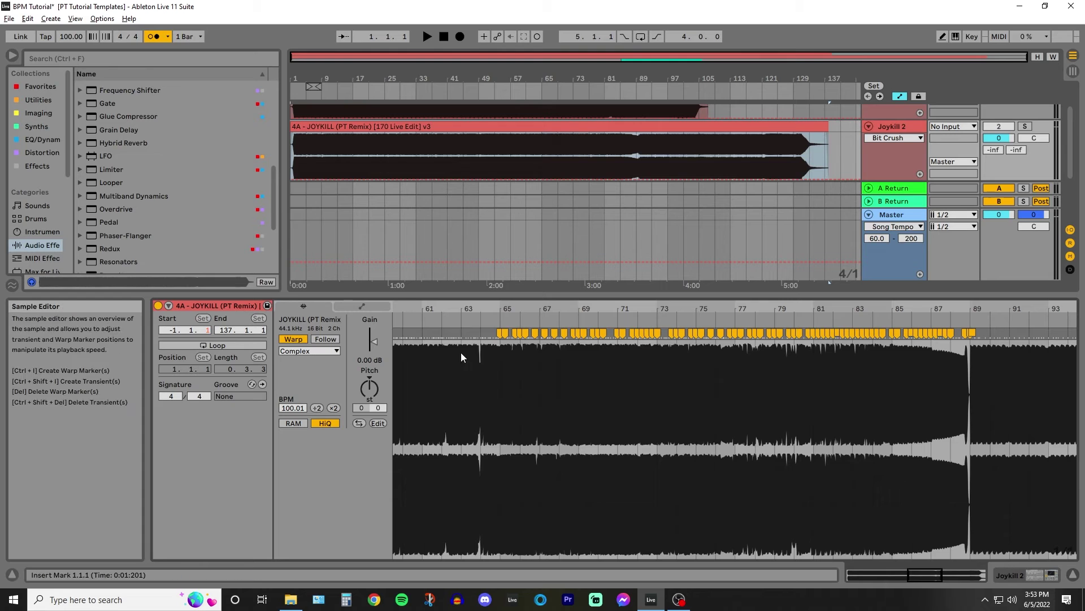
left_click_drag(474, 309, 469, 323)
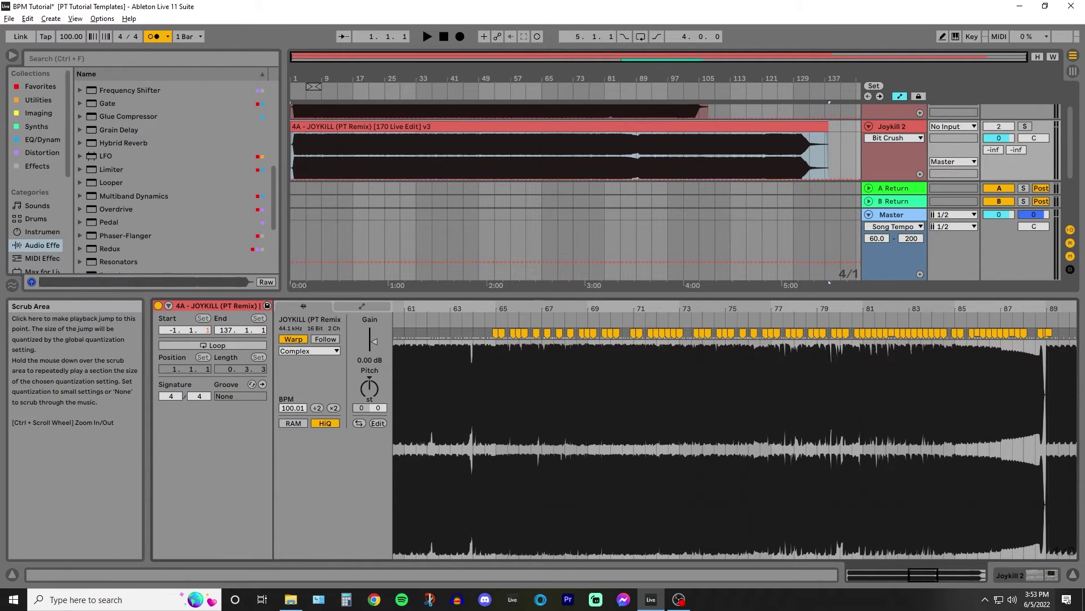
Play the Joykill 2 clip from arrangement bar 65 to about bar 84 to hear the warped section
left_click(489, 324)
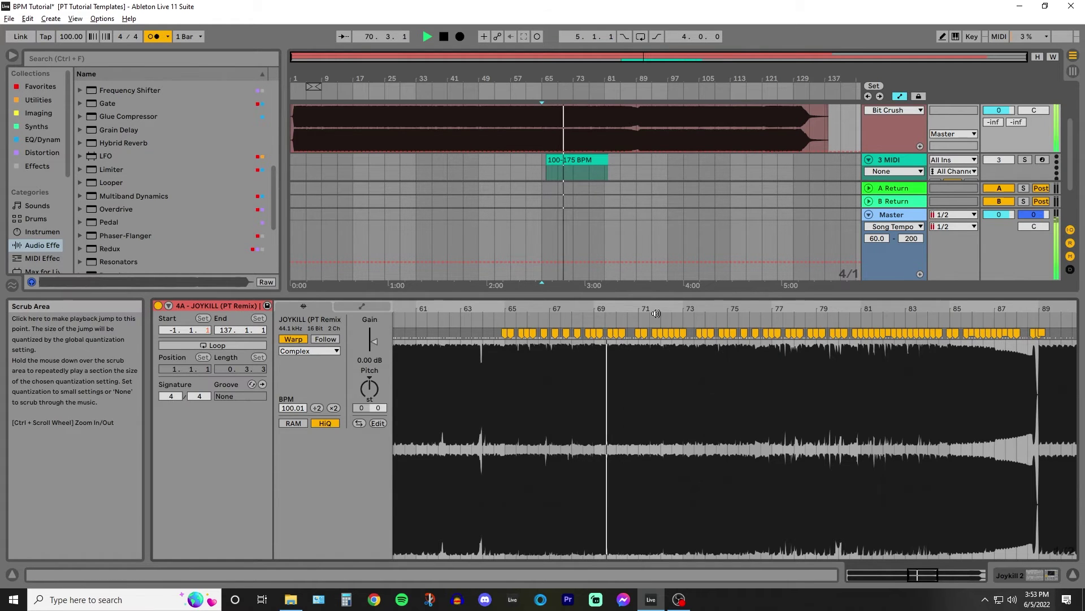
left_click_drag(652, 309, 610, 307)
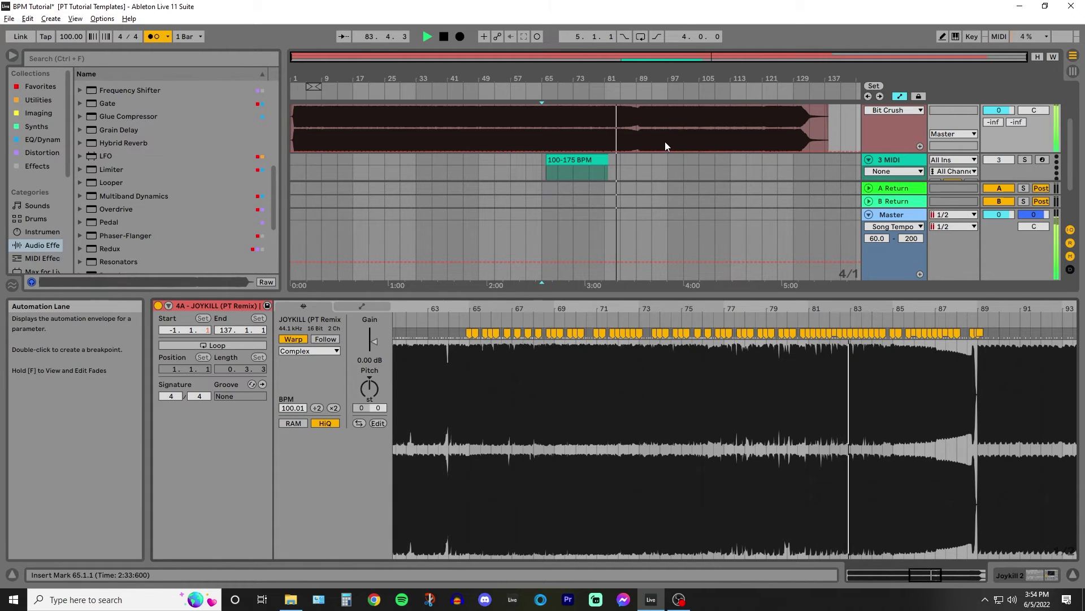
key("space")
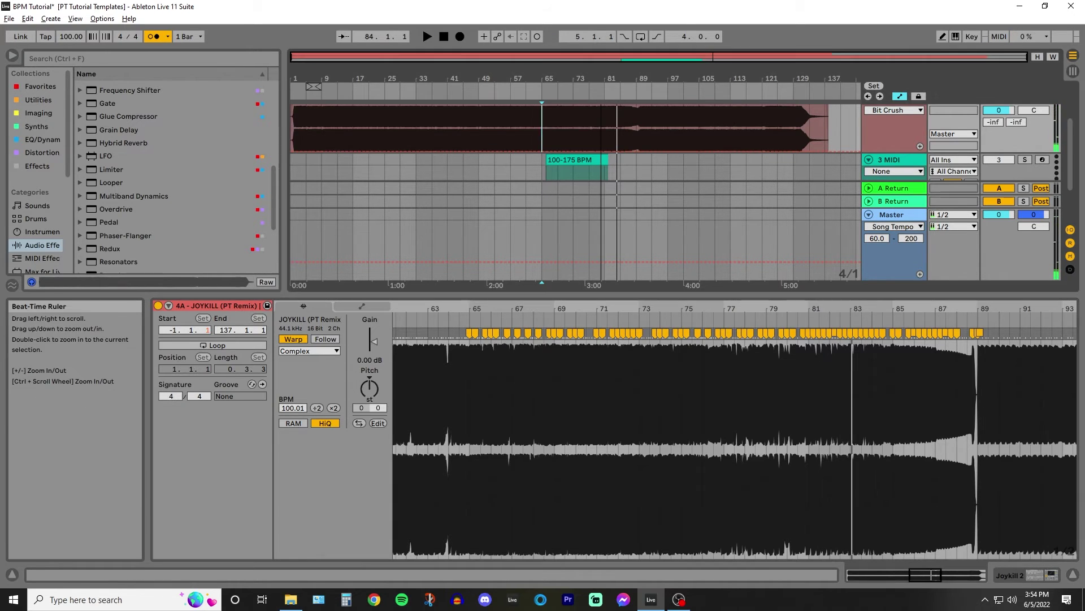
Show all automation parameters on the Master track, choose Mixer Song Tempo, and set its range to 100–175
scroll(585, 131, "down", 2)
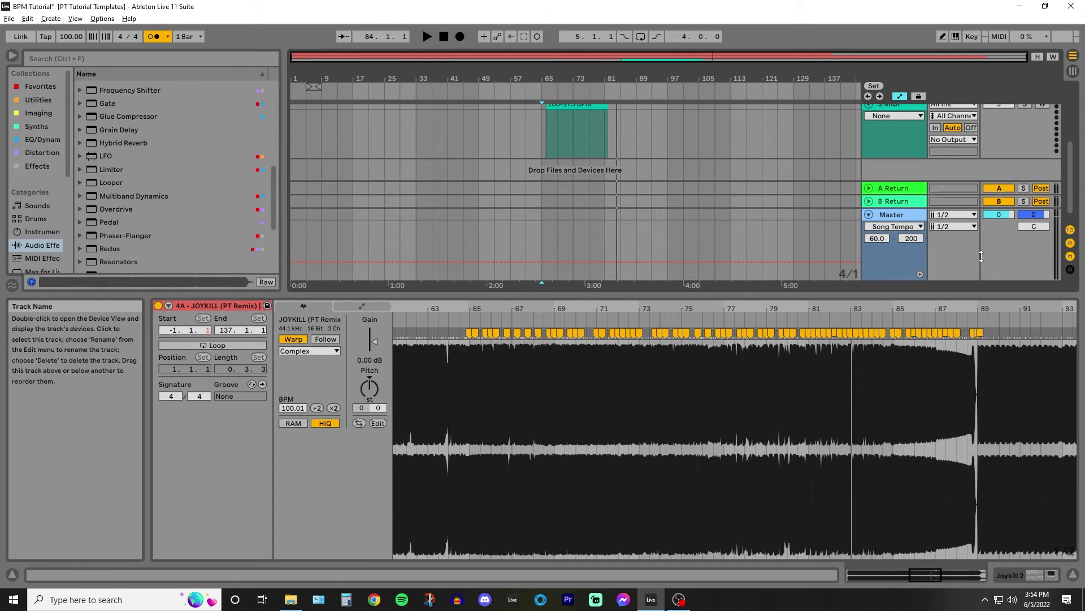
left_click(887, 227)
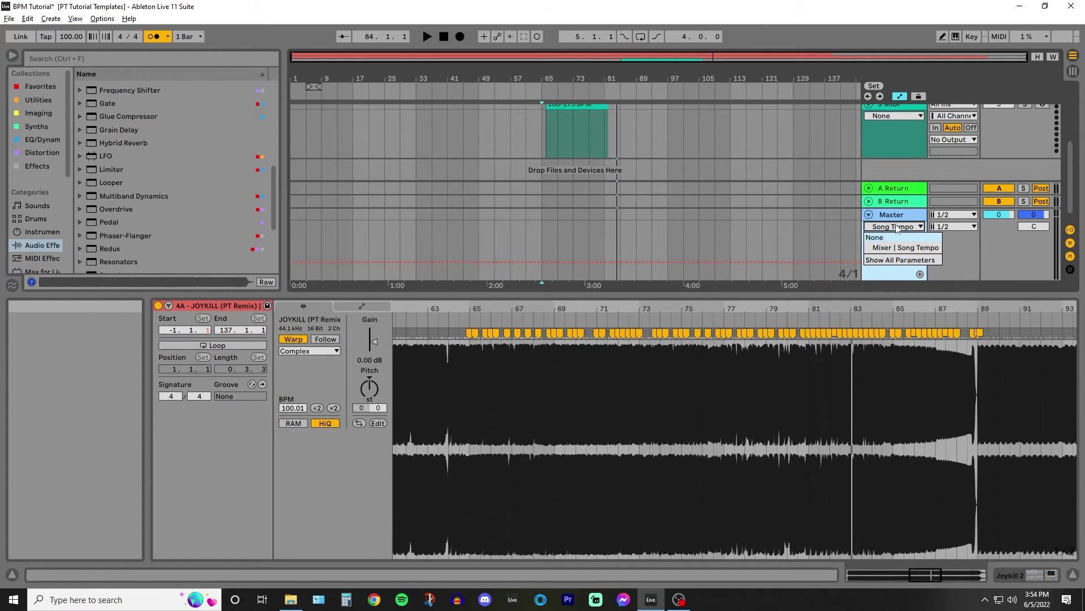
left_click(894, 260)
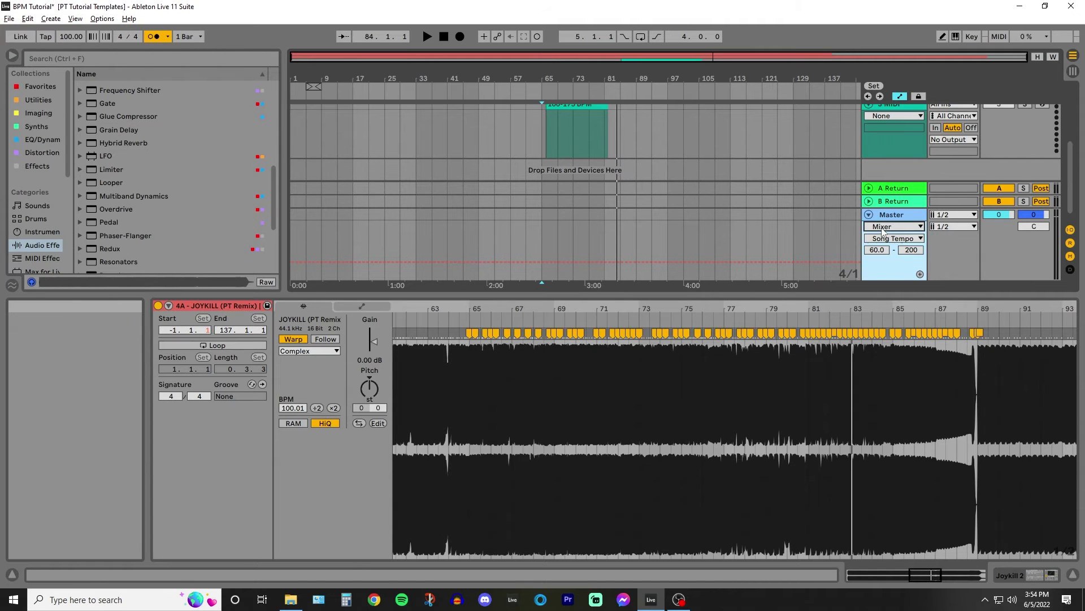
left_click(884, 239)
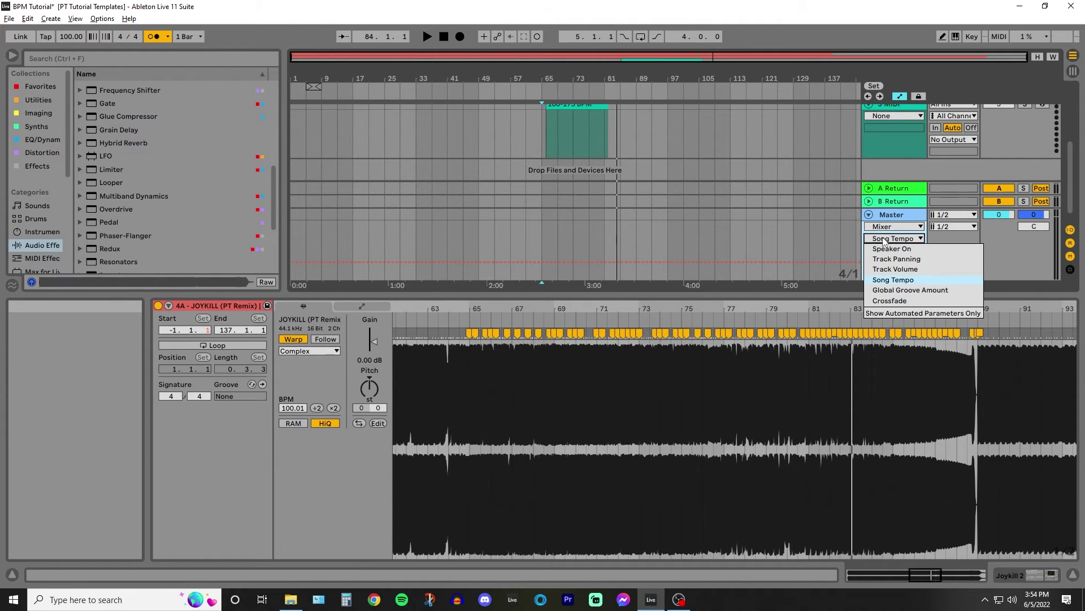
left_click(884, 285)
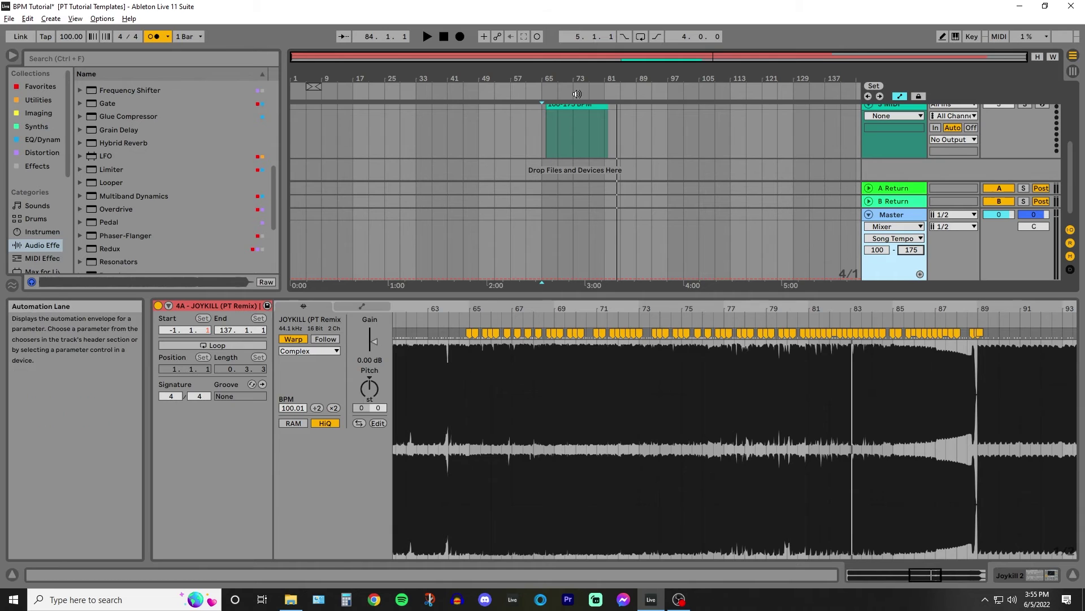
Draw a Song Tempo ramp on the Master track from 100 at the start of the 100-175 BPM clip to 175 at its end
scroll(598, 181, "up", 3)
left_click_drag(601, 76, 593, 84)
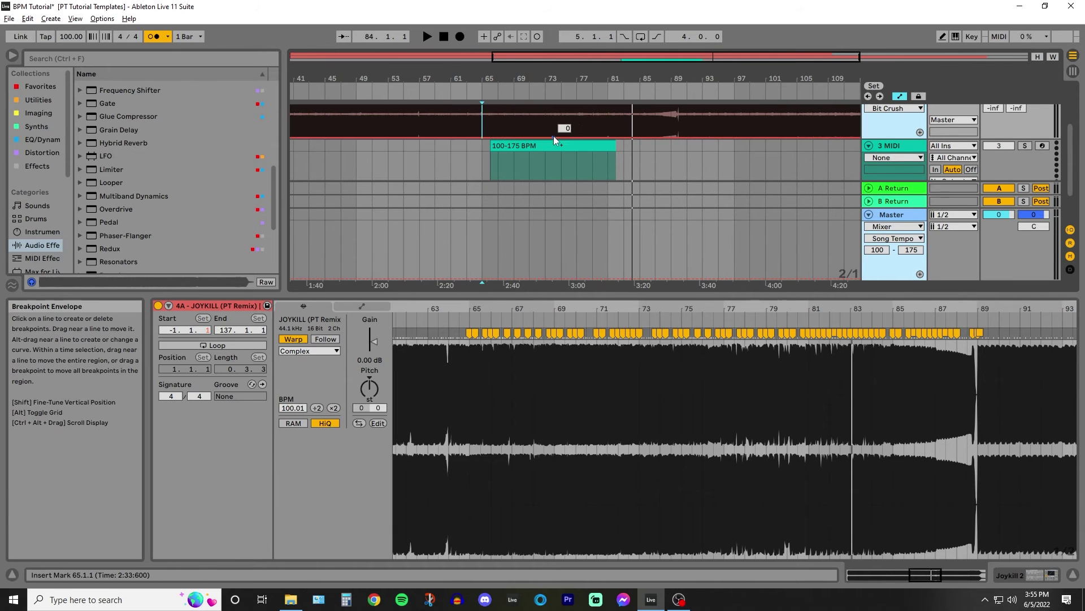
scroll(551, 137, "down", 2)
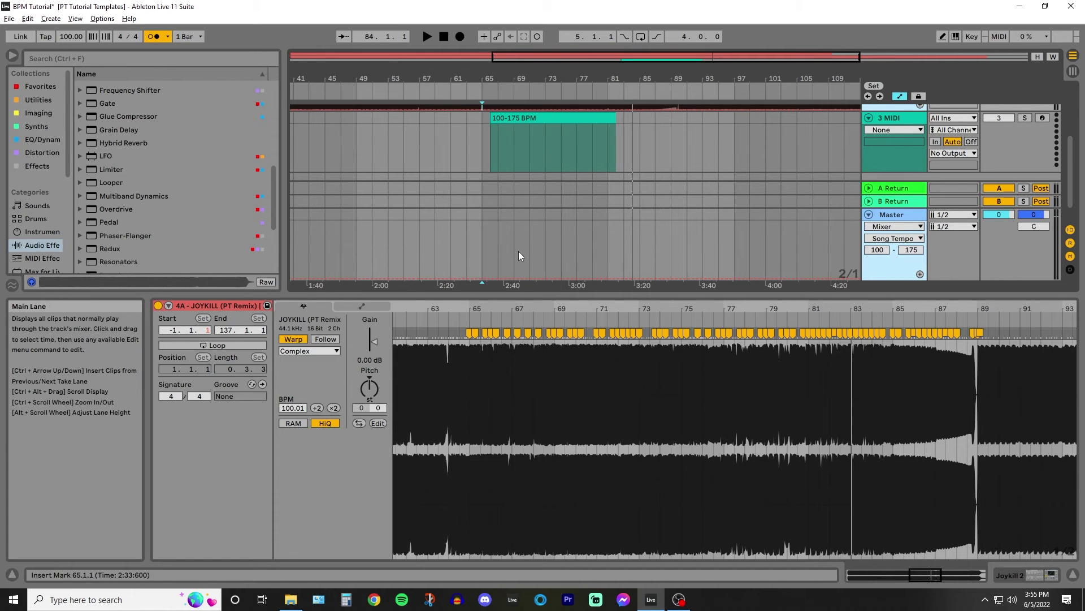
left_click_drag(523, 82, 523, 102)
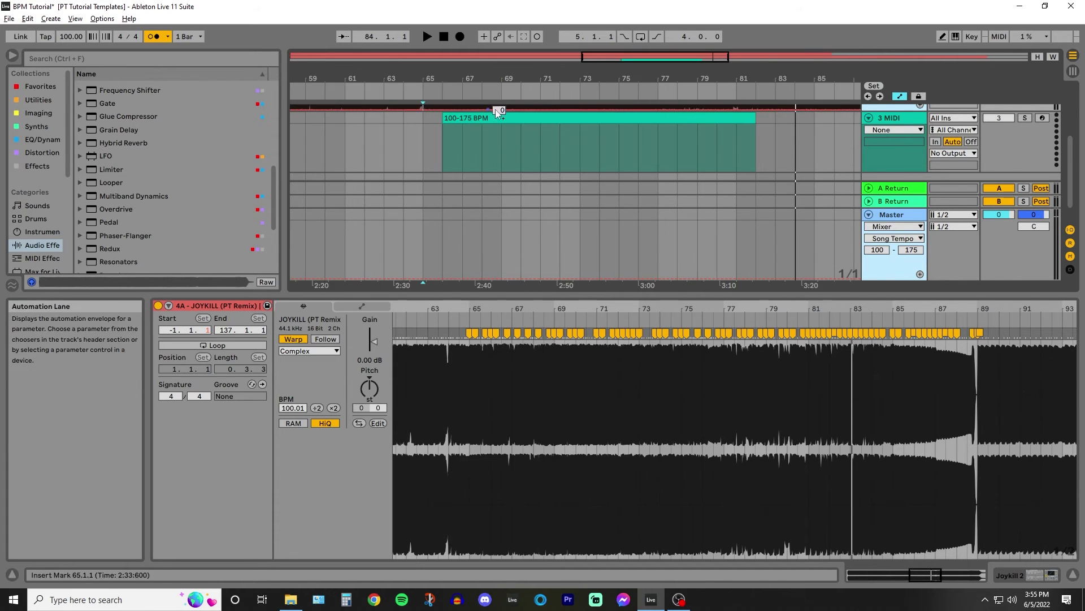
scroll(634, 221, "down", 1)
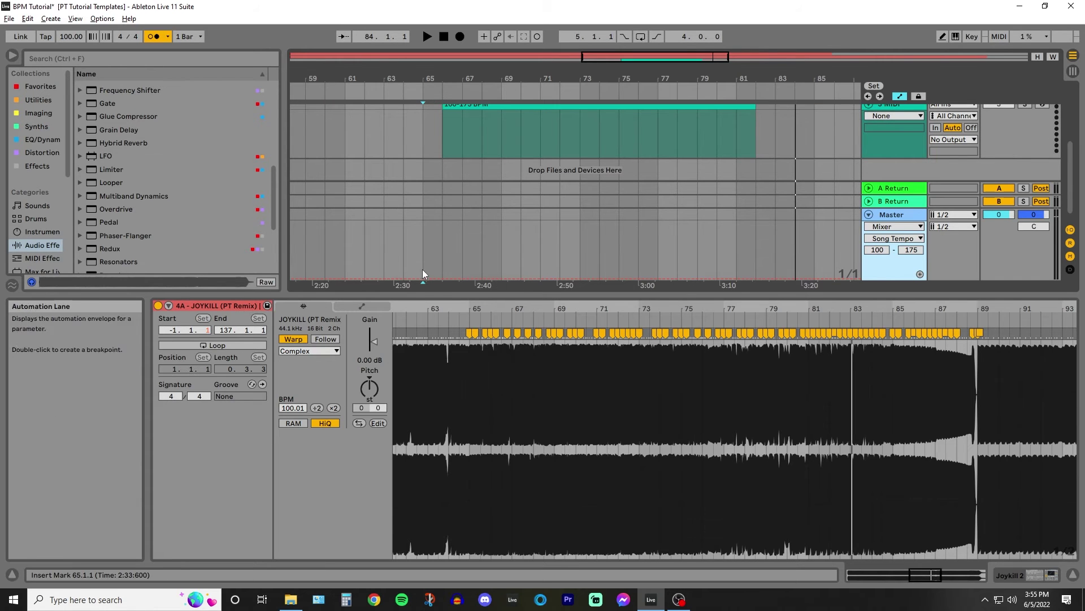
left_click(440, 278)
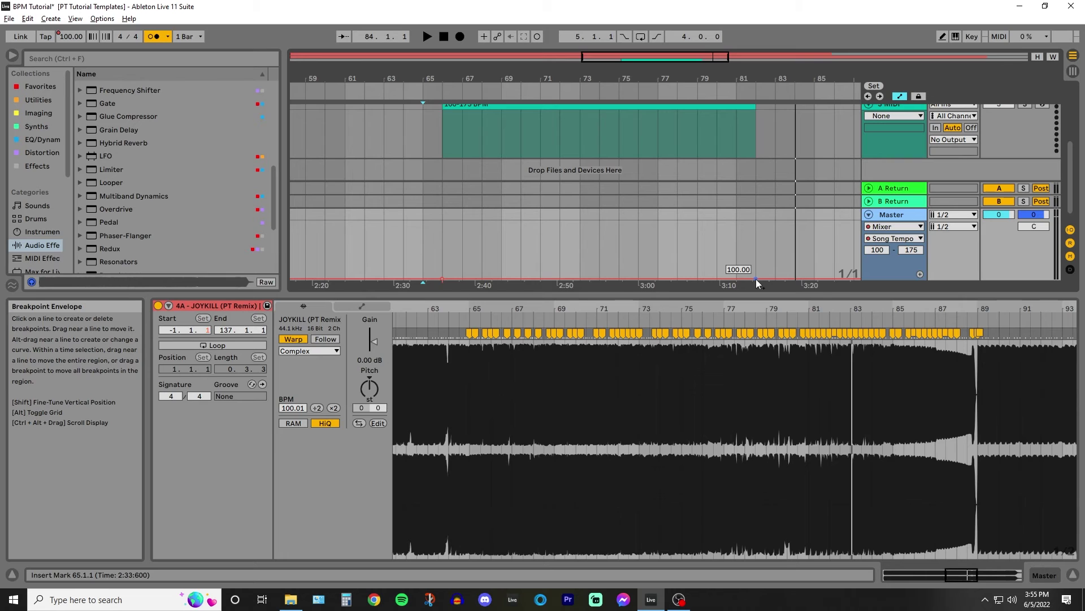
left_click_drag(755, 279, 756, 222)
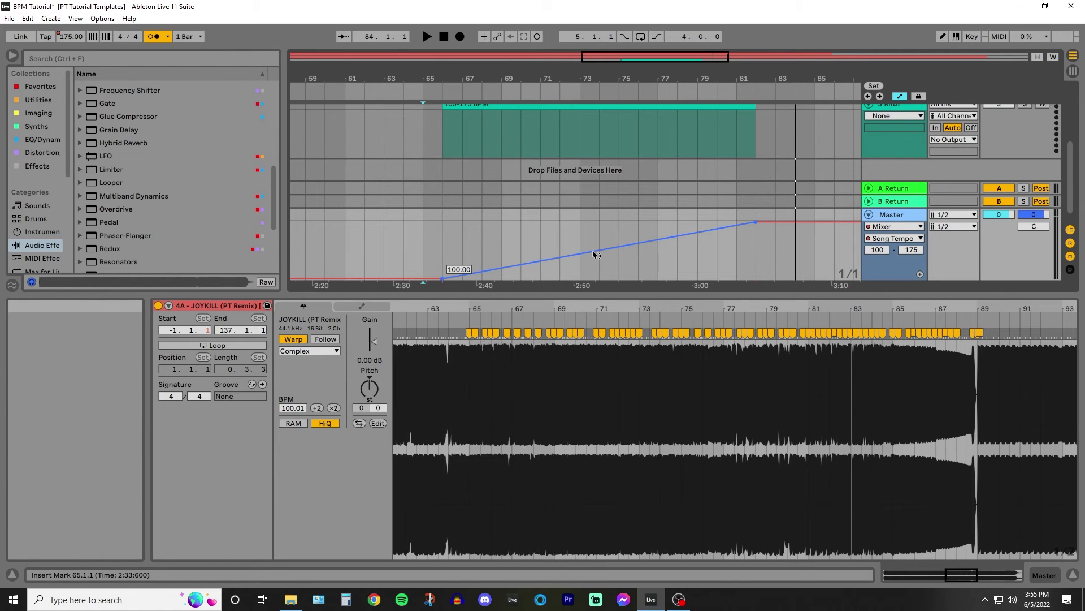
Bend the Song Tempo ramp on the Master track between bars 66 and 82 into an upward-accelerating curve
mouse_move(592, 253)
left_mouse_down()
mouse_move(592, 264)
mouse_move(593, 254)
left_mouse_up()
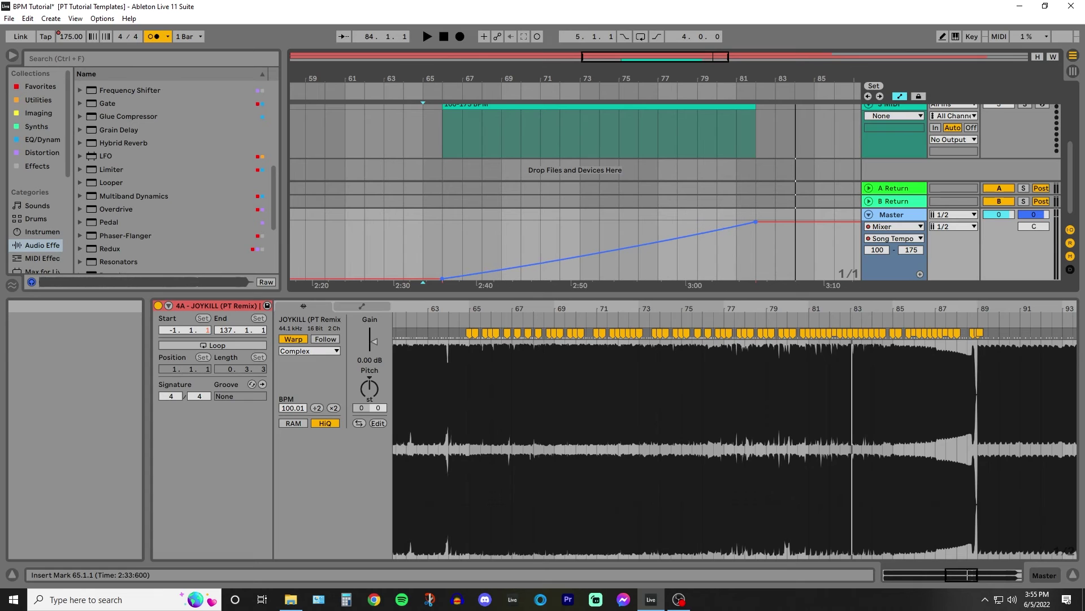
left_click(597, 257)
mouse_move(598, 258)
left_mouse_down()
mouse_move(597, 267)
mouse_move(606, 249)
left_mouse_up()
Select the Song Tempo automation from bar 66 to bar 82 and insert a straight upward ramp shape
left_click_drag(440, 239, 673, 248)
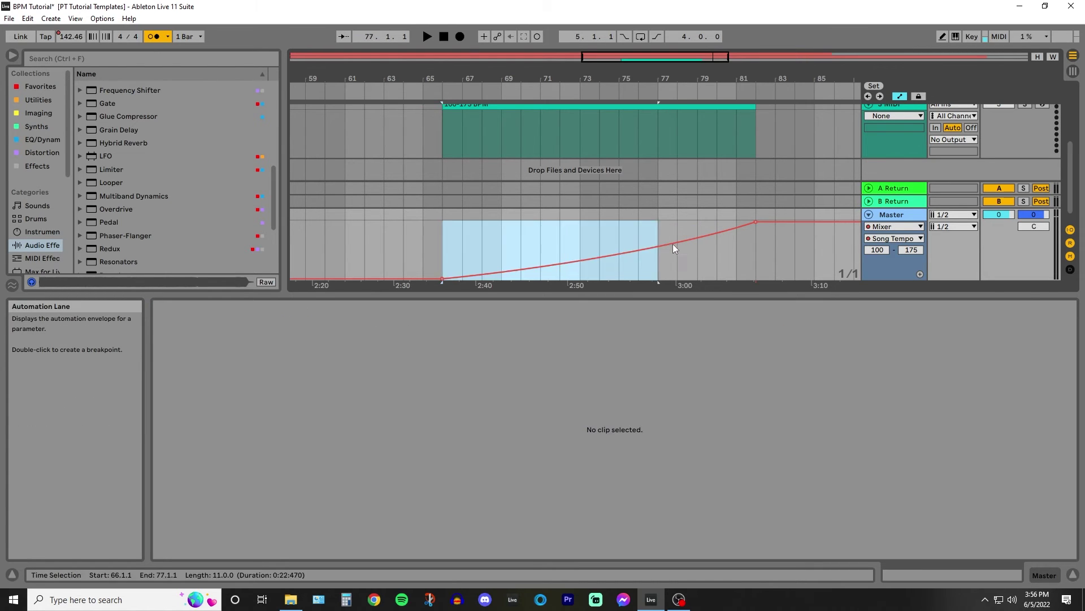
right_click(618, 242)
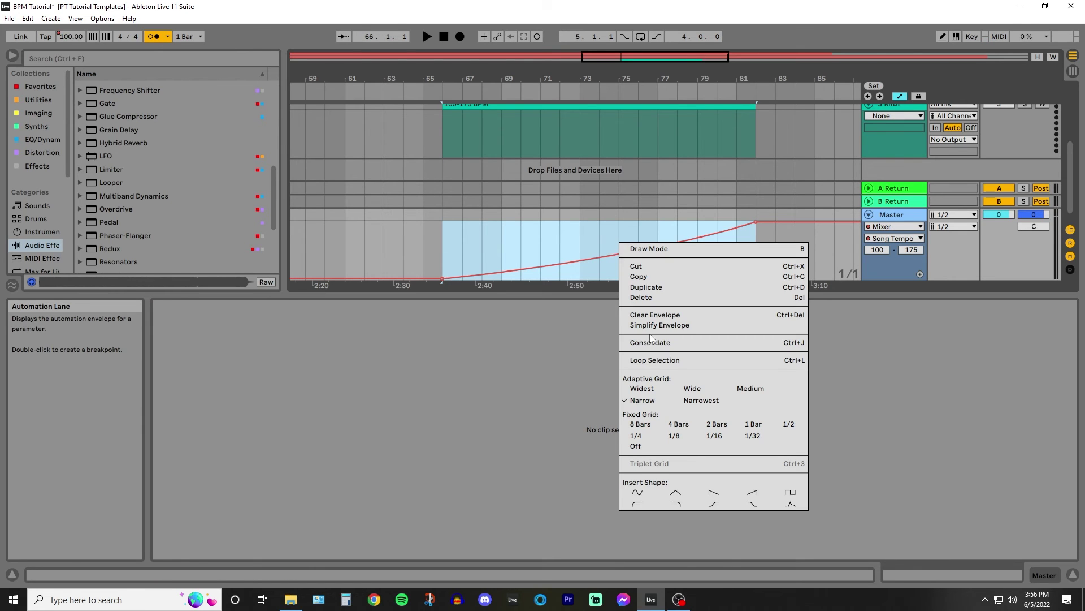
left_click(755, 493)
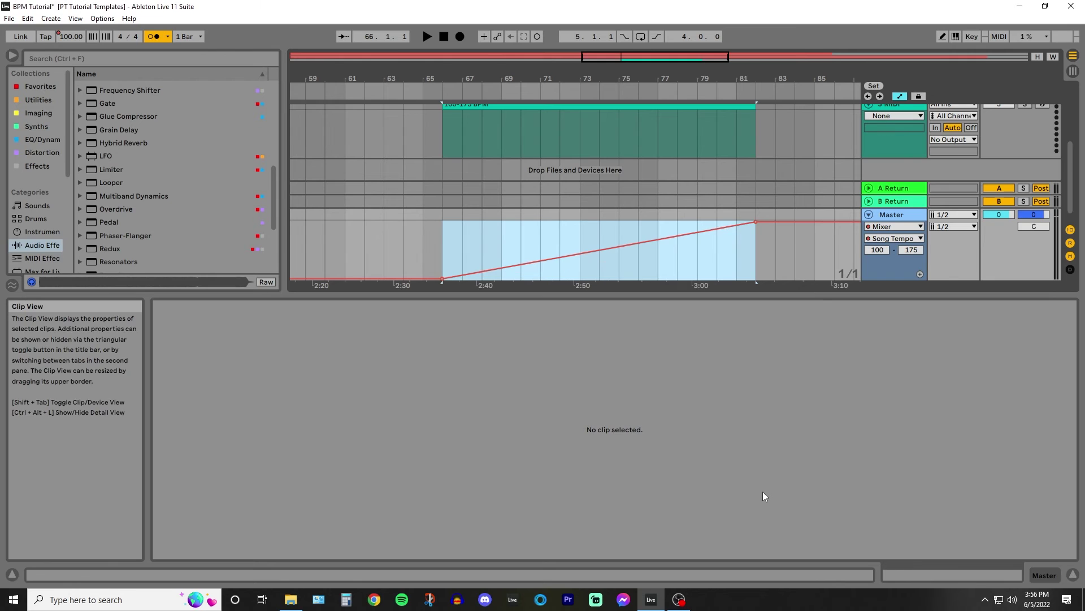
Try the rising S-curve and the fast-rising rounded shape on the selected tempo automation, then undo back to the straight ramp
right_click(595, 228)
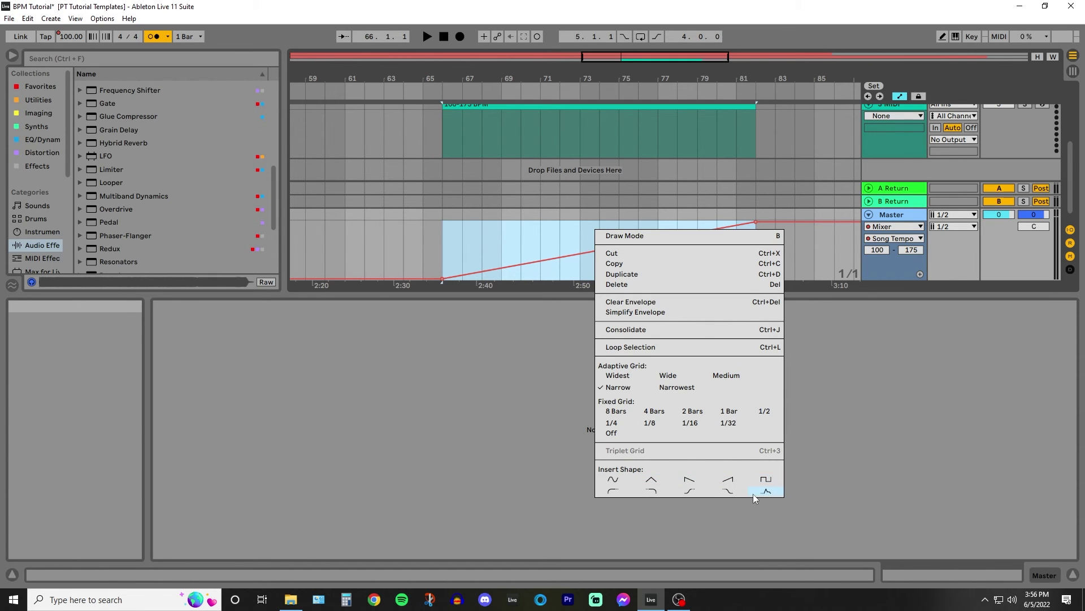
left_click(683, 493)
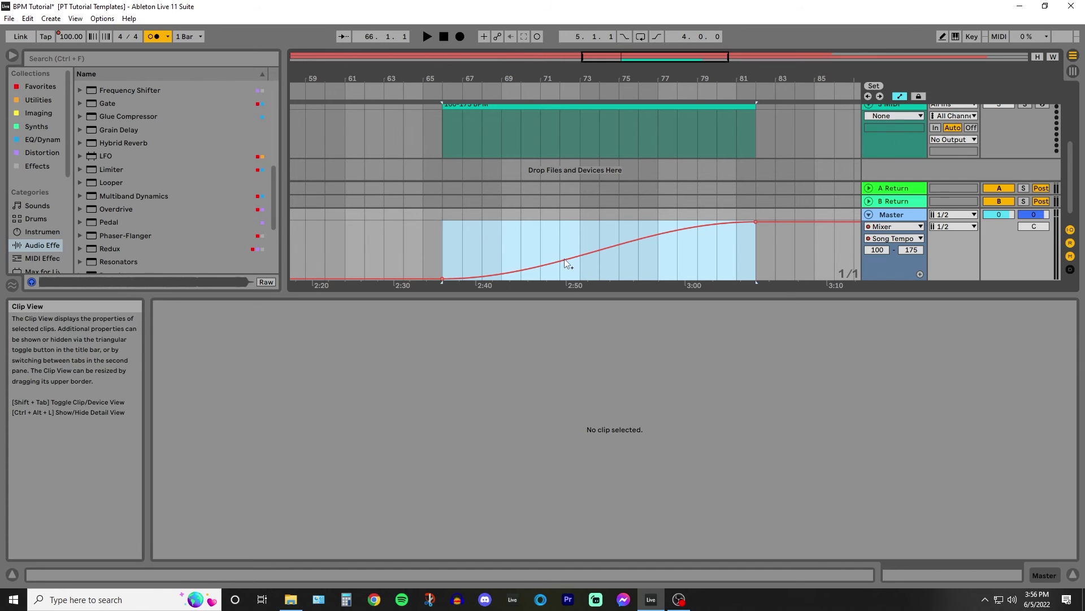
right_click(559, 236)
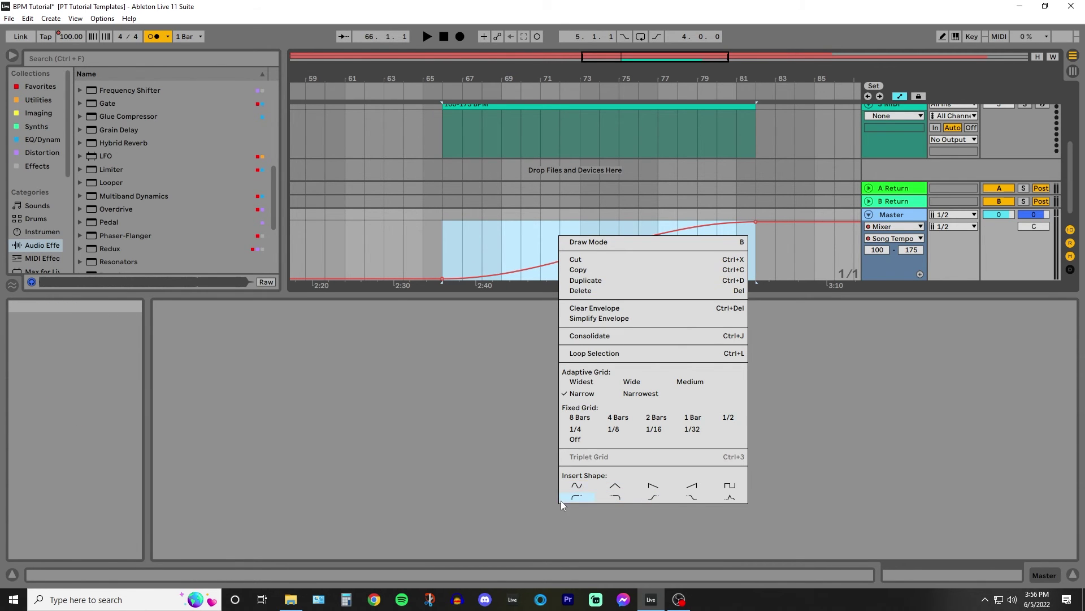
left_click(579, 498)
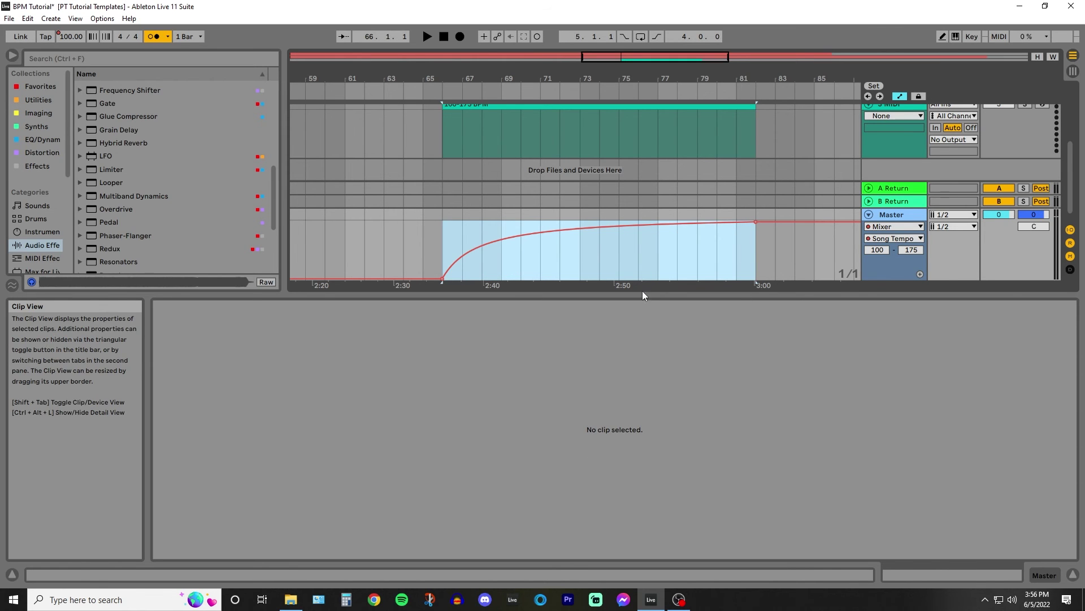
key("ctrl+z")
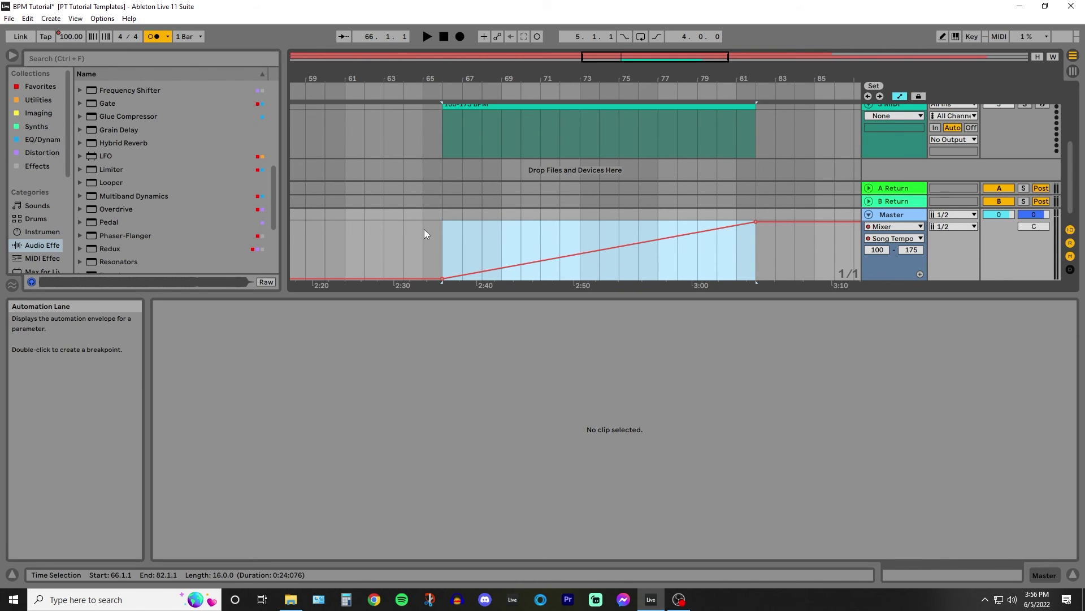
Play the arrangement from bar 61 through the tempo ramp to about bar 88 to hear the transition
left_click(346, 242)
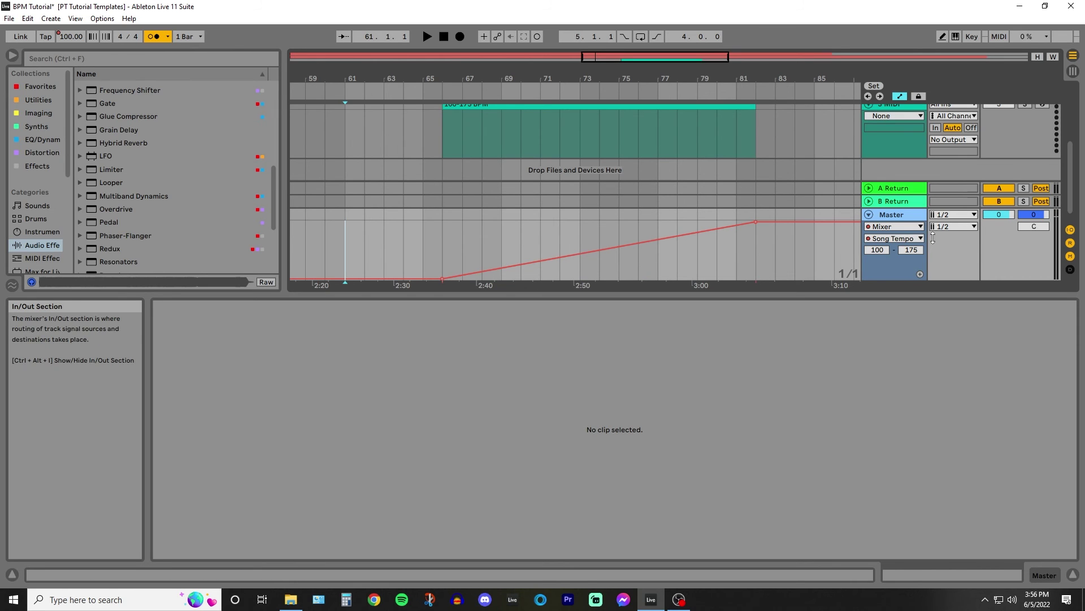
key("space")
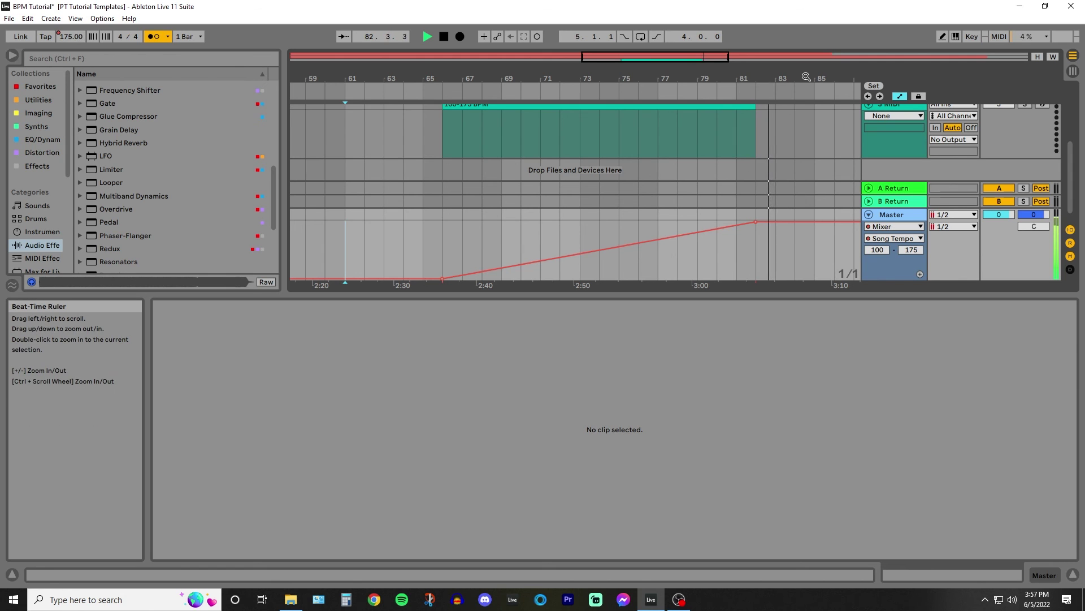
left_click_drag(803, 72, 763, 68)
left_click_drag(661, 74, 486, 68)
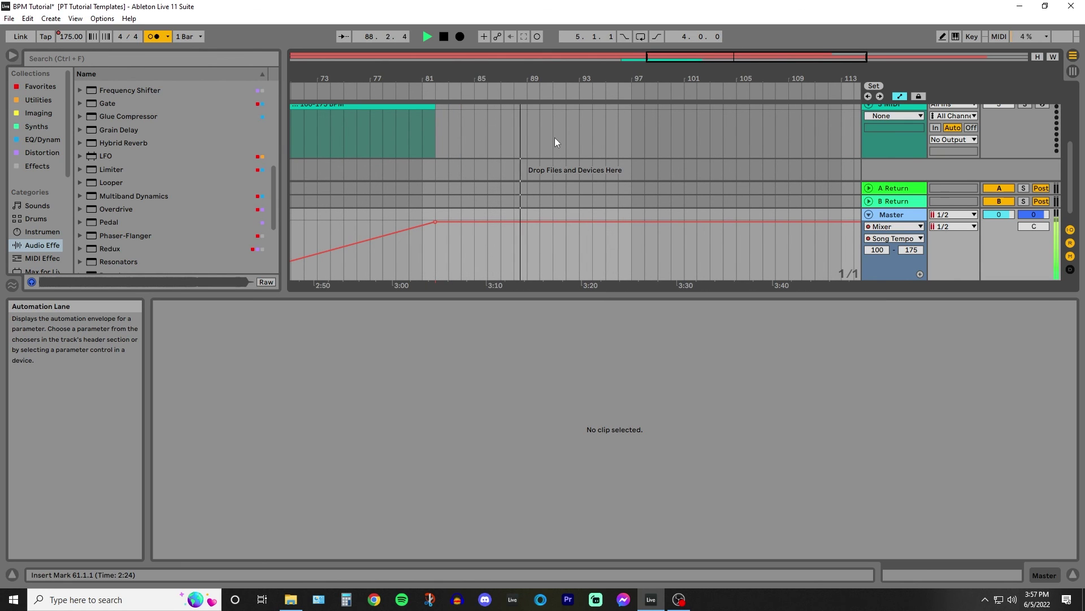
Place the insert marker at bar 69 within the 100-175 BPM clip on the 3 MIDI track
left_click_drag(494, 78, 614, 81)
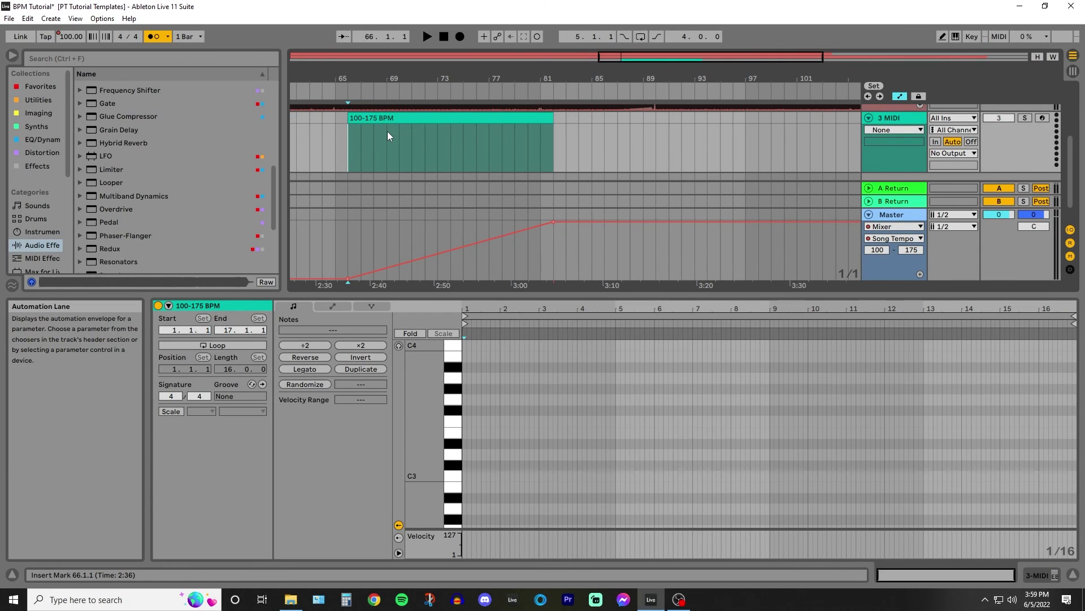
left_click(387, 131)
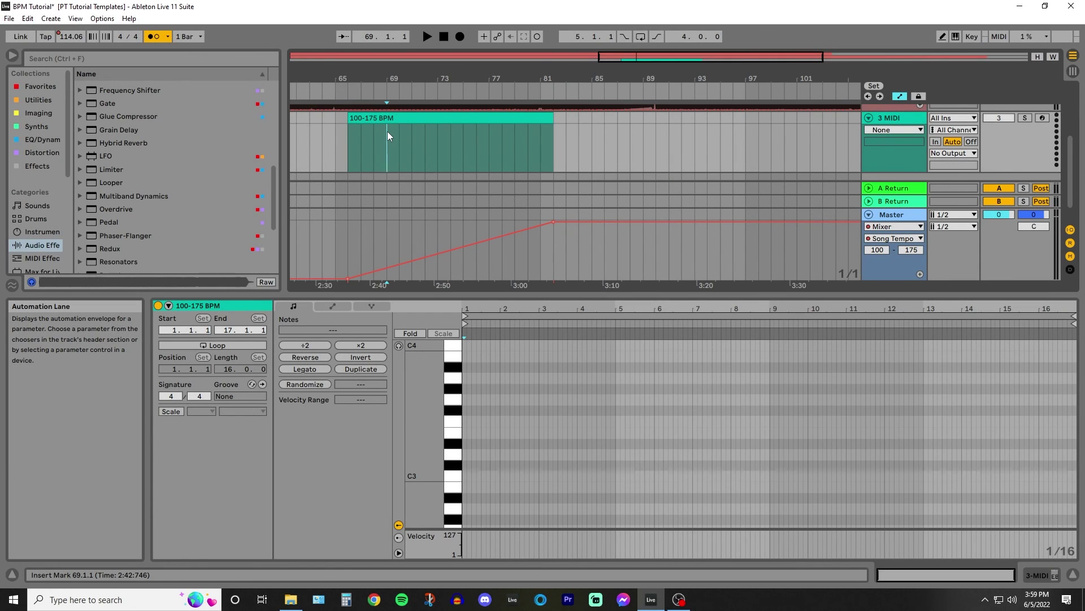